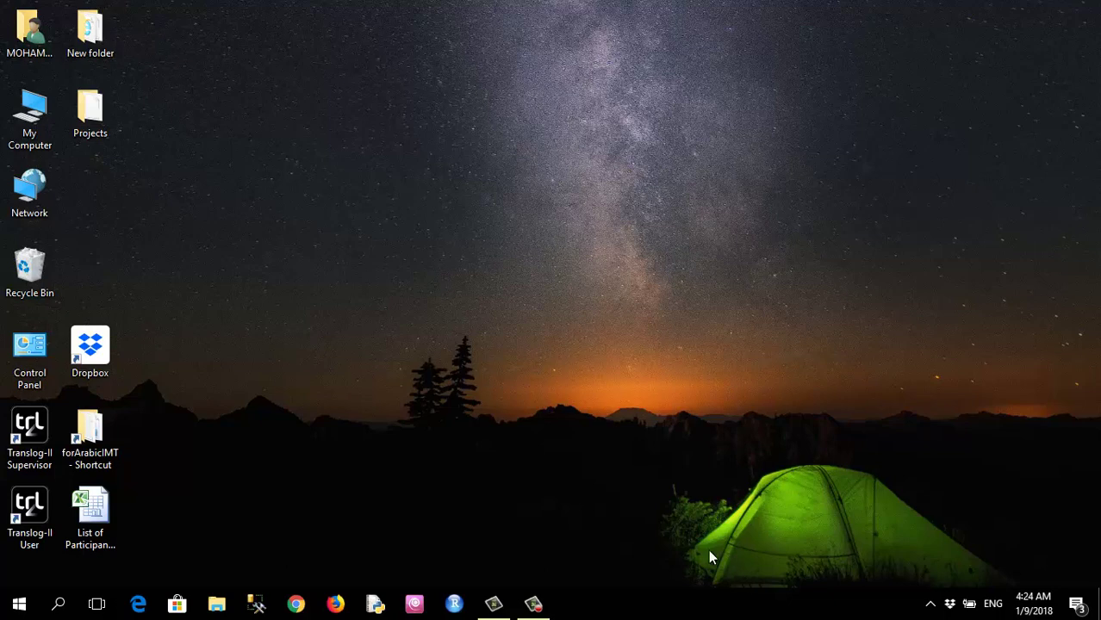
Step: Open dropbox.com/home in Chrome and go into the ArabicIMT folder
click(295, 603)
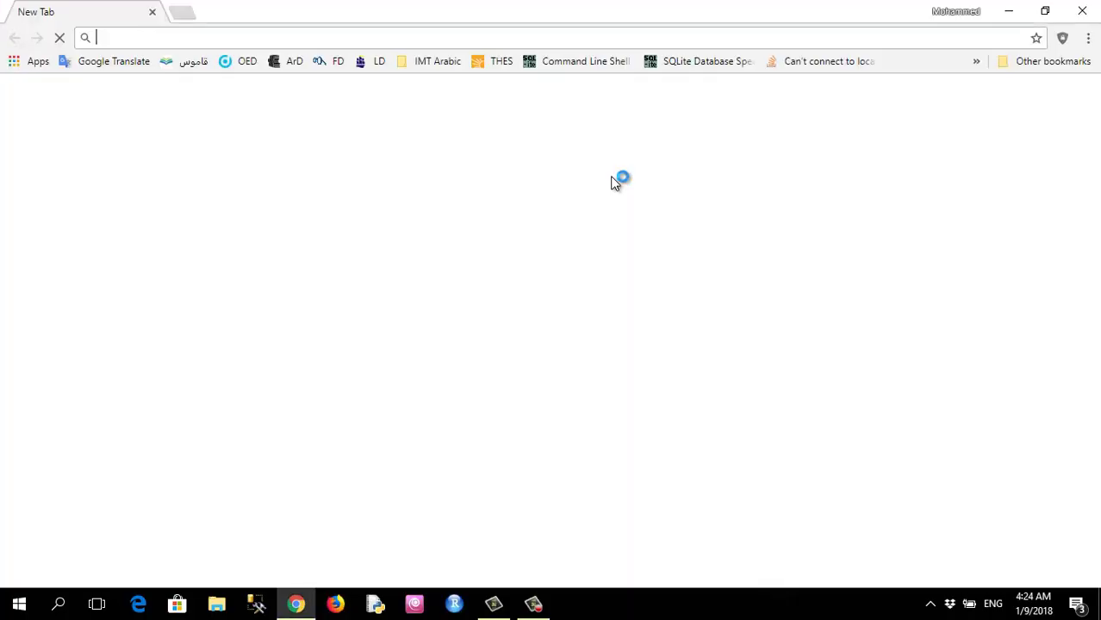
text(dropbox.com/home)
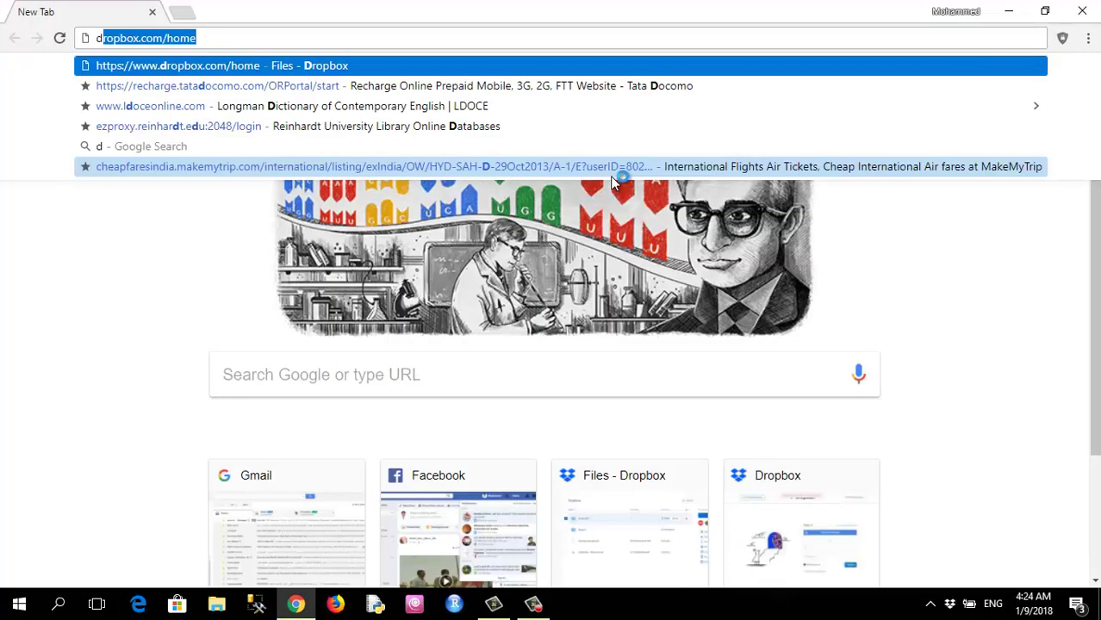
key(Return)
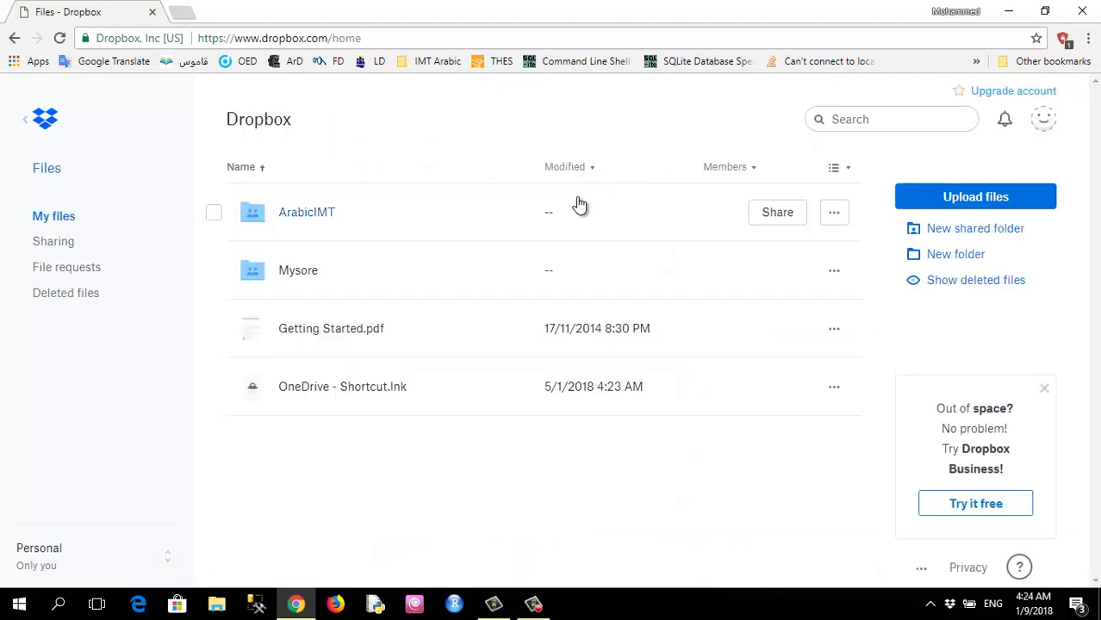
click(306, 214)
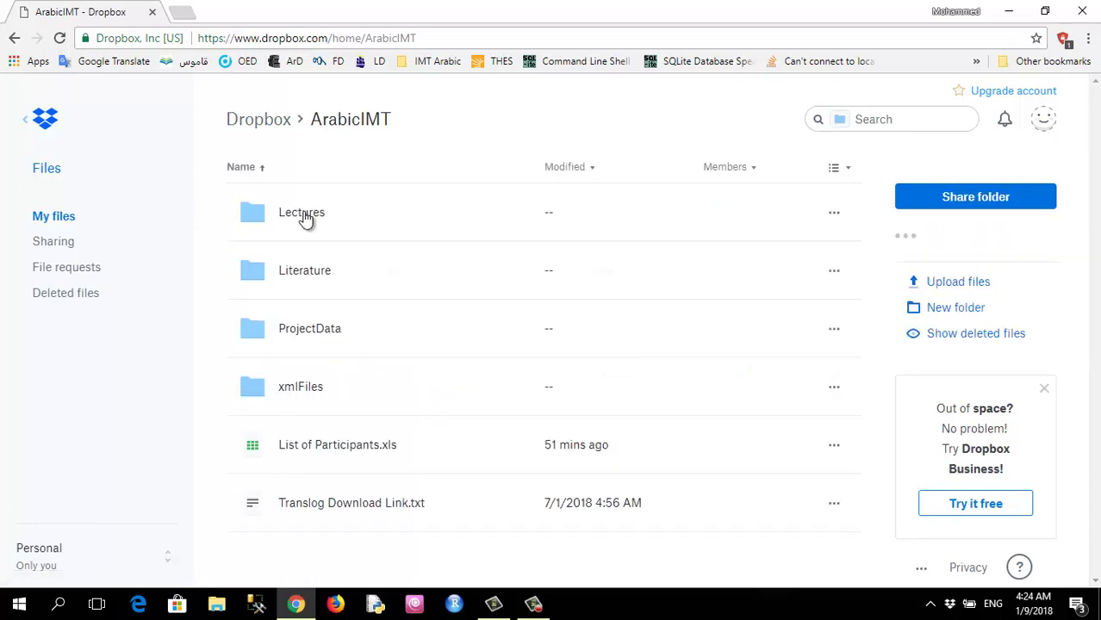
Step: Go to the ArabicP16 participant folder inside ProjectData
click(298, 328)
scroll(298, 327, down, 3)
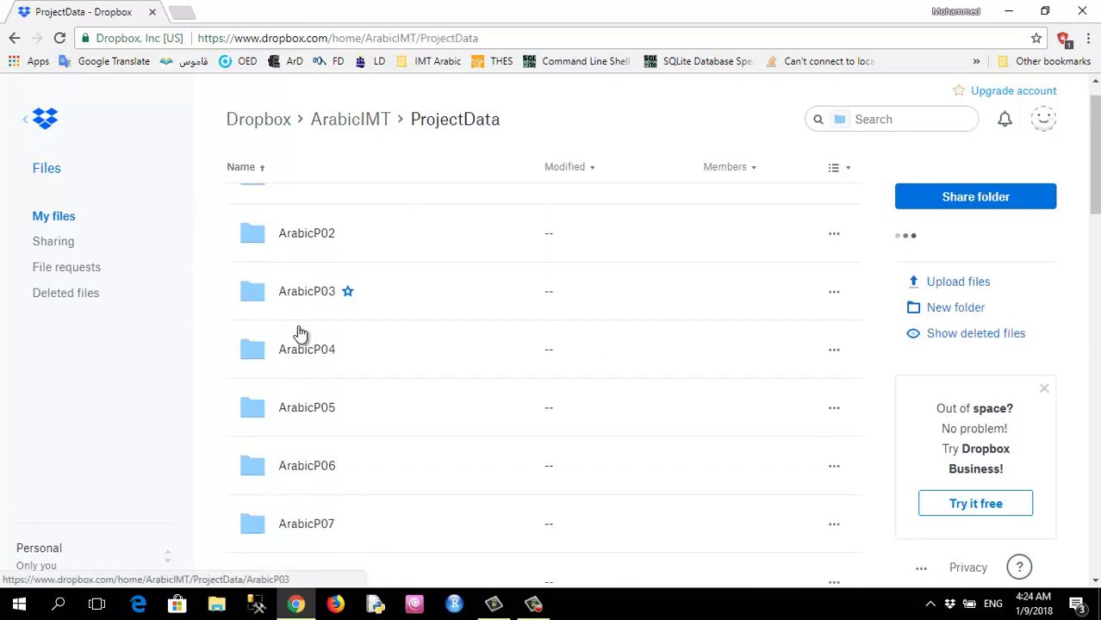
scroll(299, 331, down, 4)
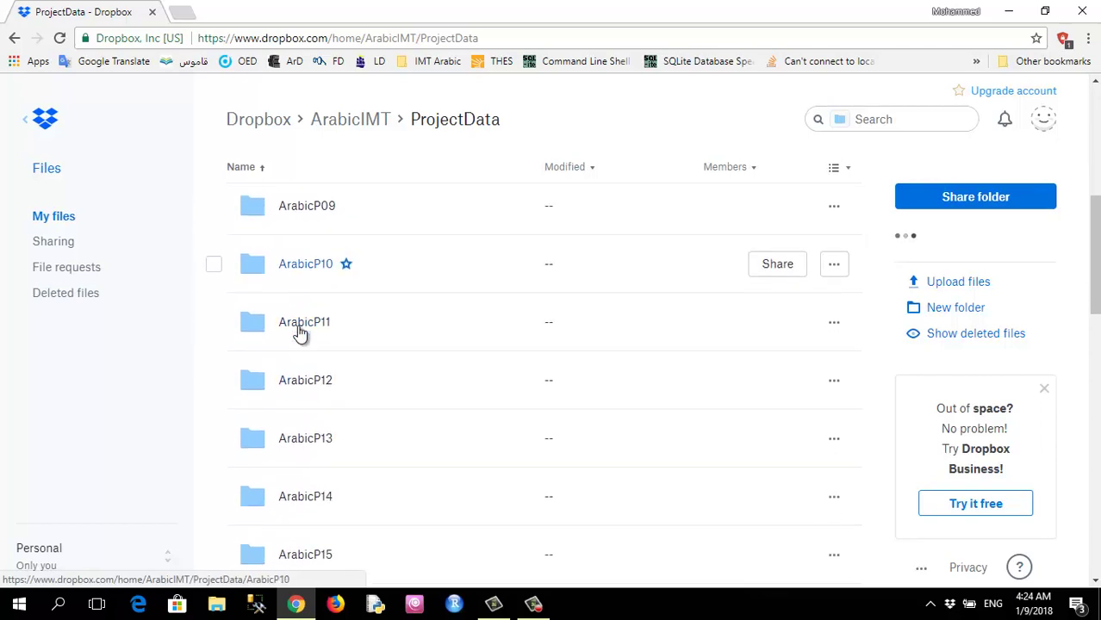
scroll(301, 333, down, 1)
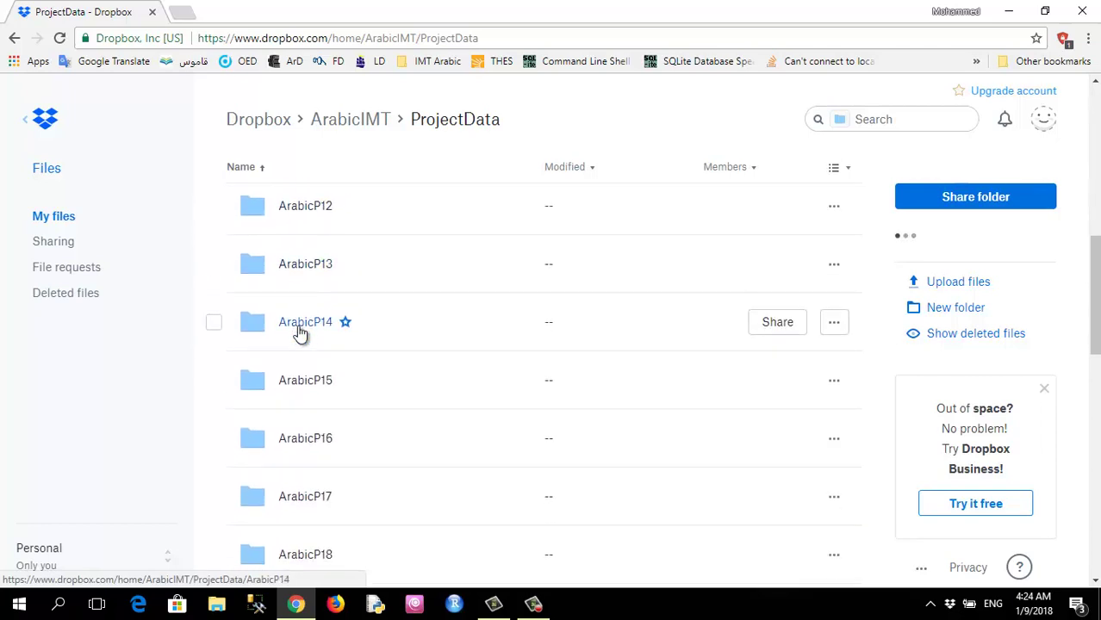
click(292, 445)
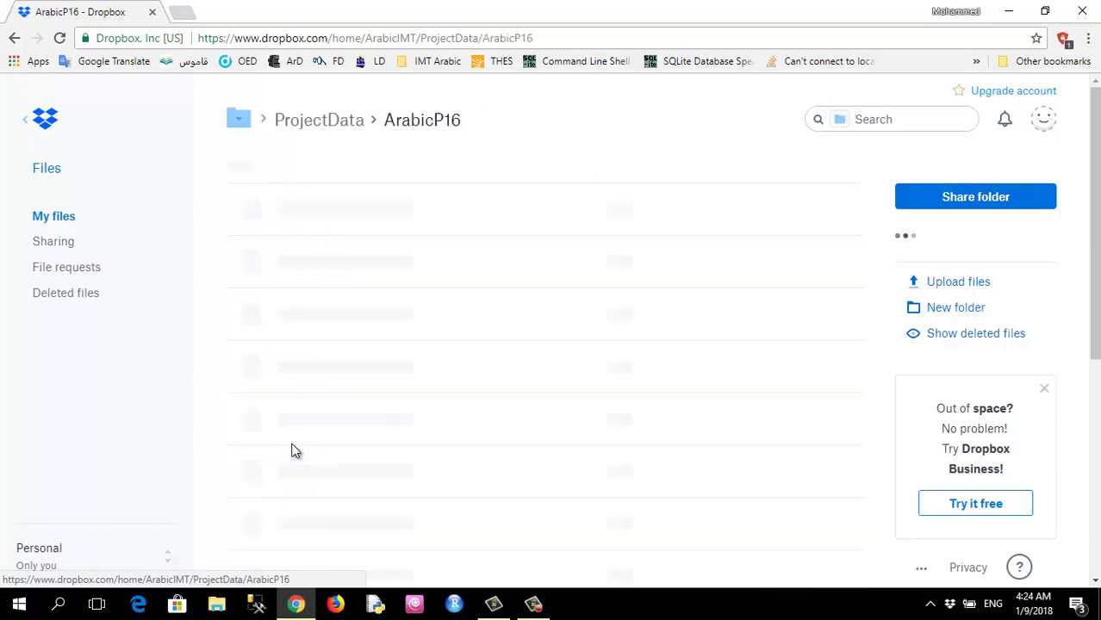
Step: Select P1R1.project in the ArabicP16 folder and open it from Dropbox to reach its local copy
scroll(323, 286, down, 2)
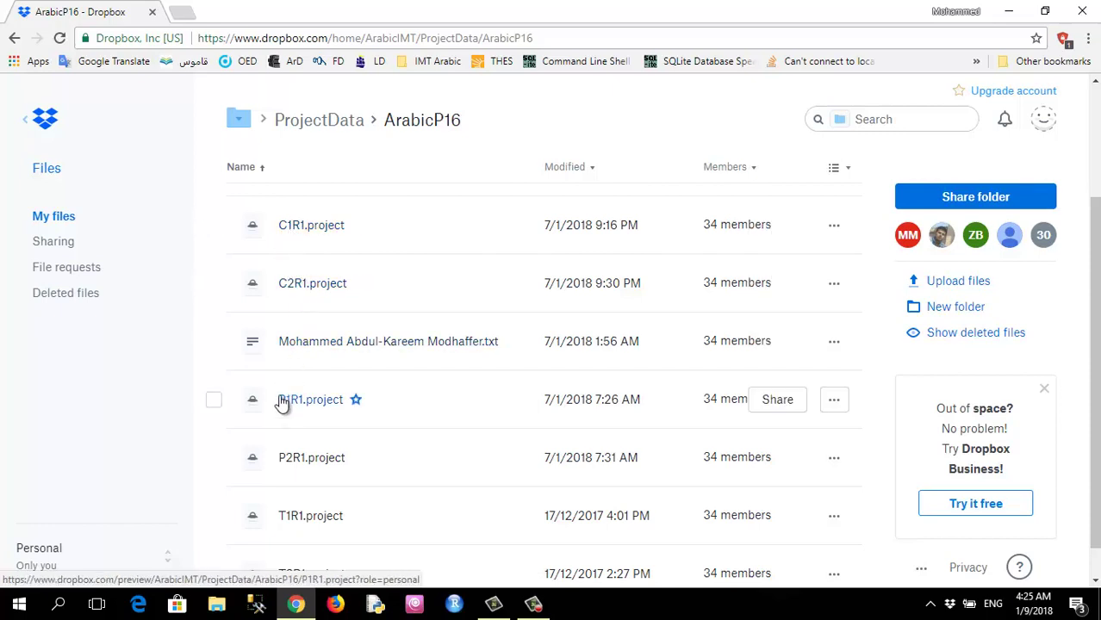
scroll(283, 398, down, 1)
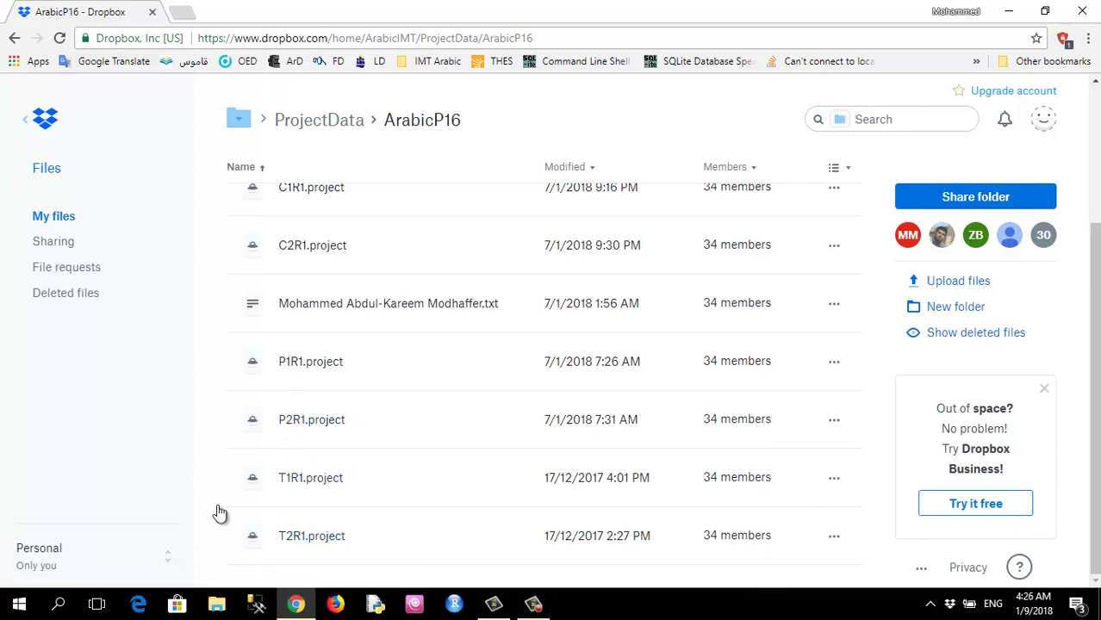
click(214, 363)
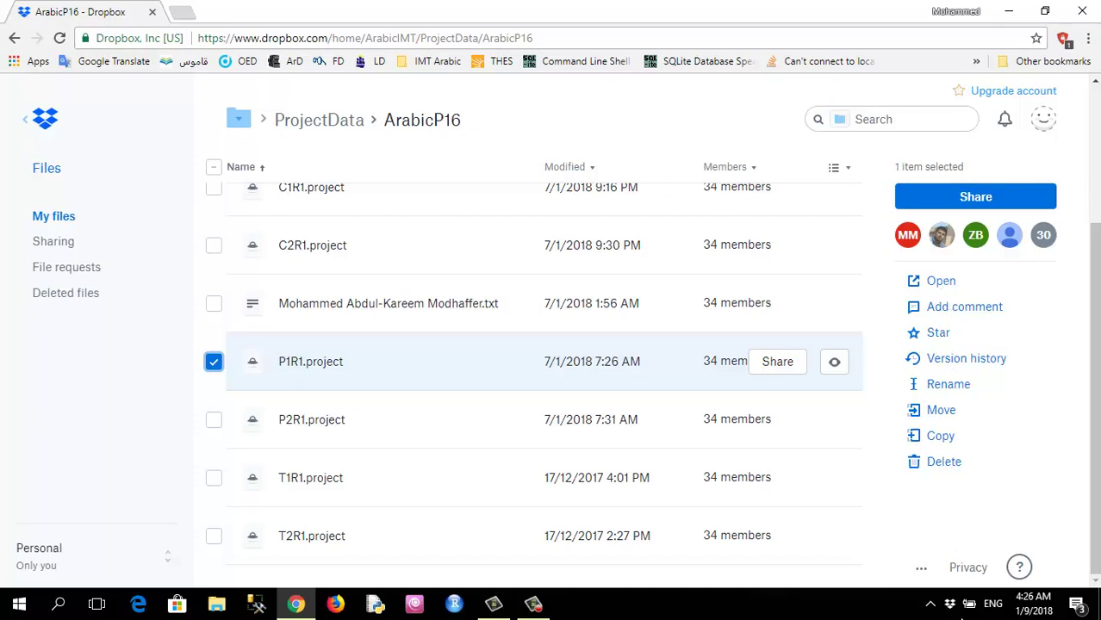
click(941, 282)
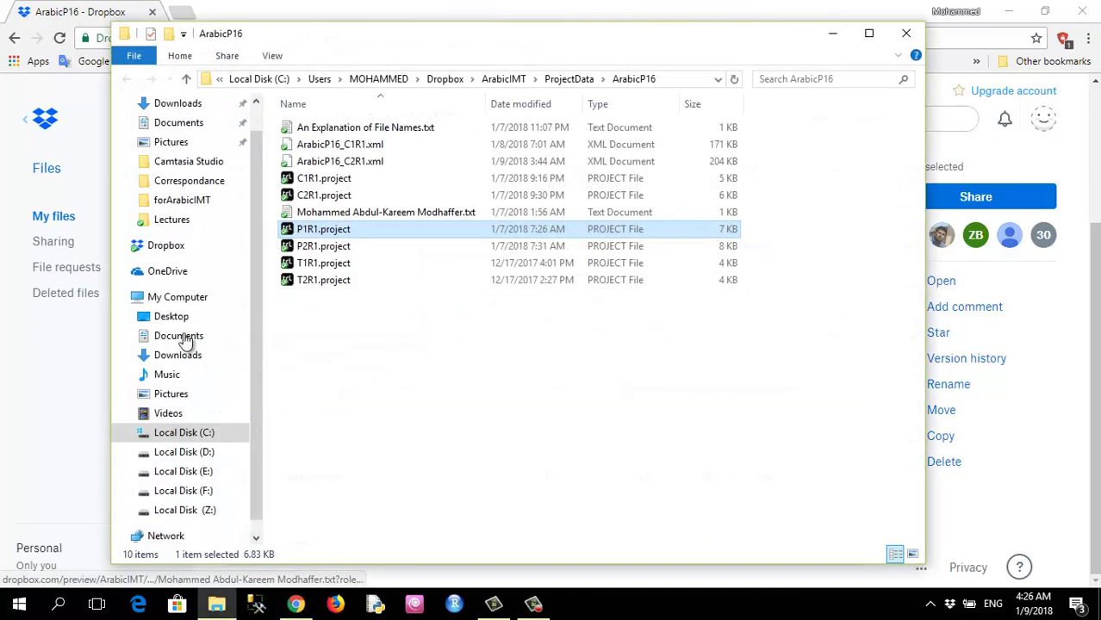
Step: Copy P1R1.project from the local ArabicP16 folder and paste it onto the desktop
right_click(343, 237)
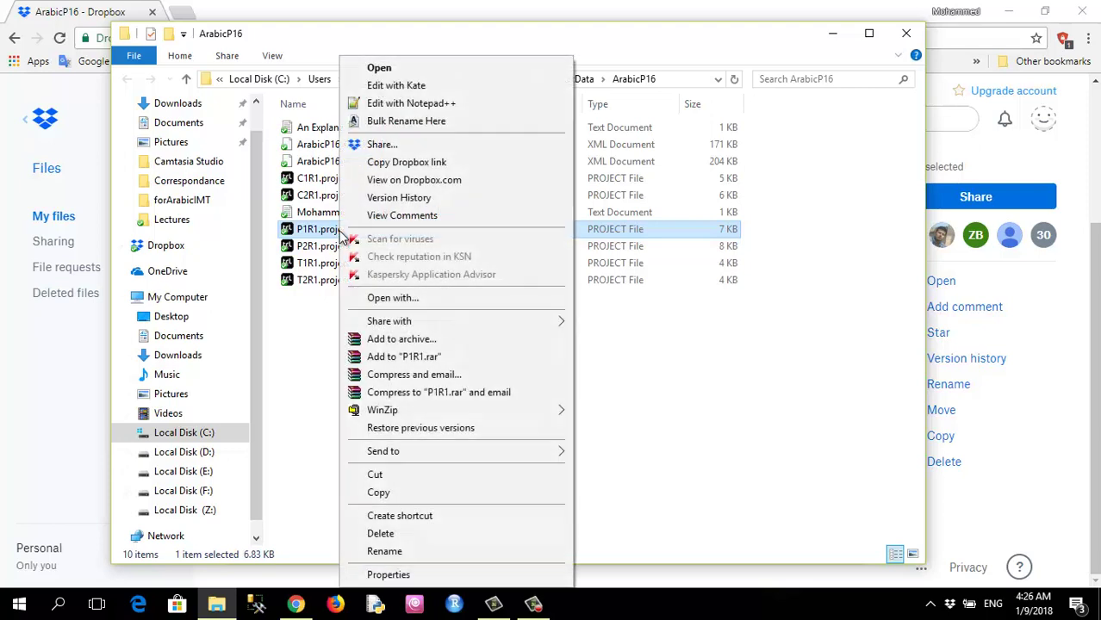
click(377, 493)
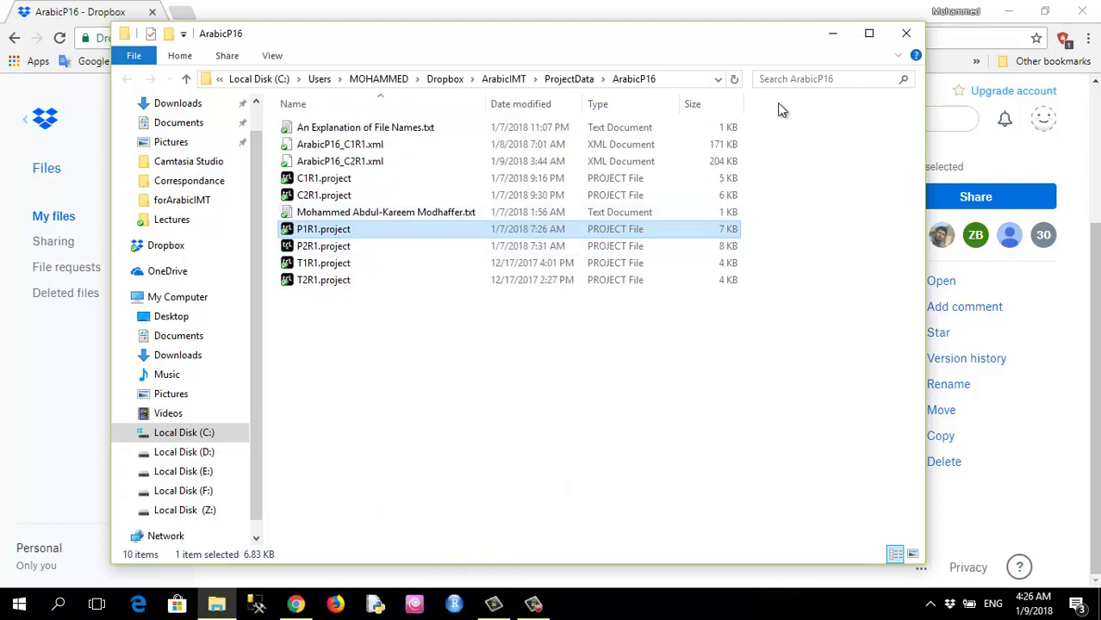
click(831, 34)
click(1008, 11)
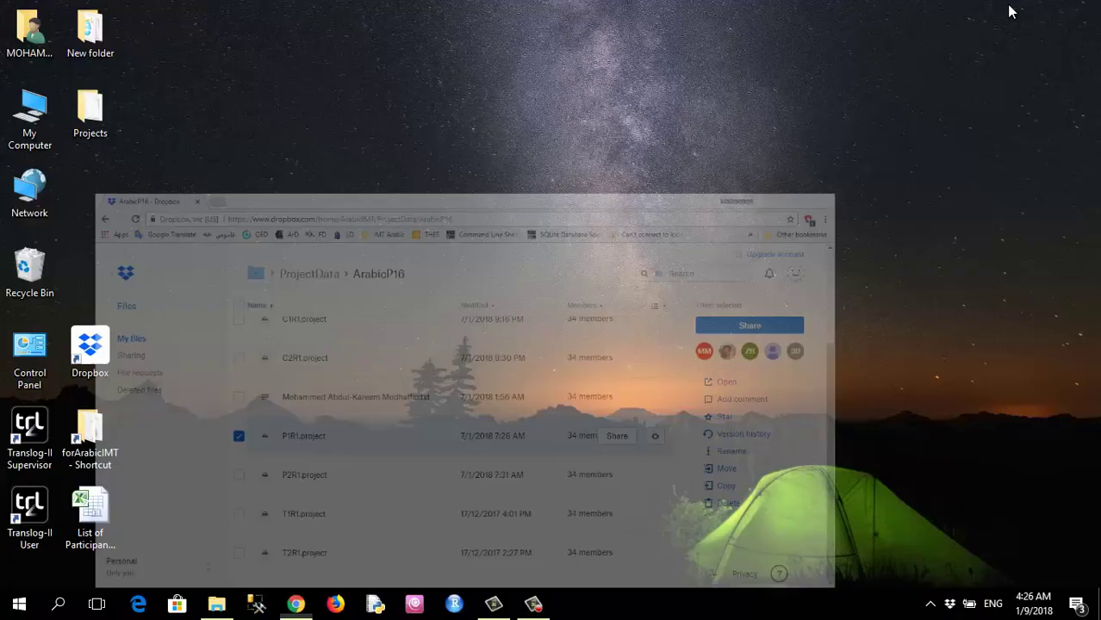
right_click(299, 145)
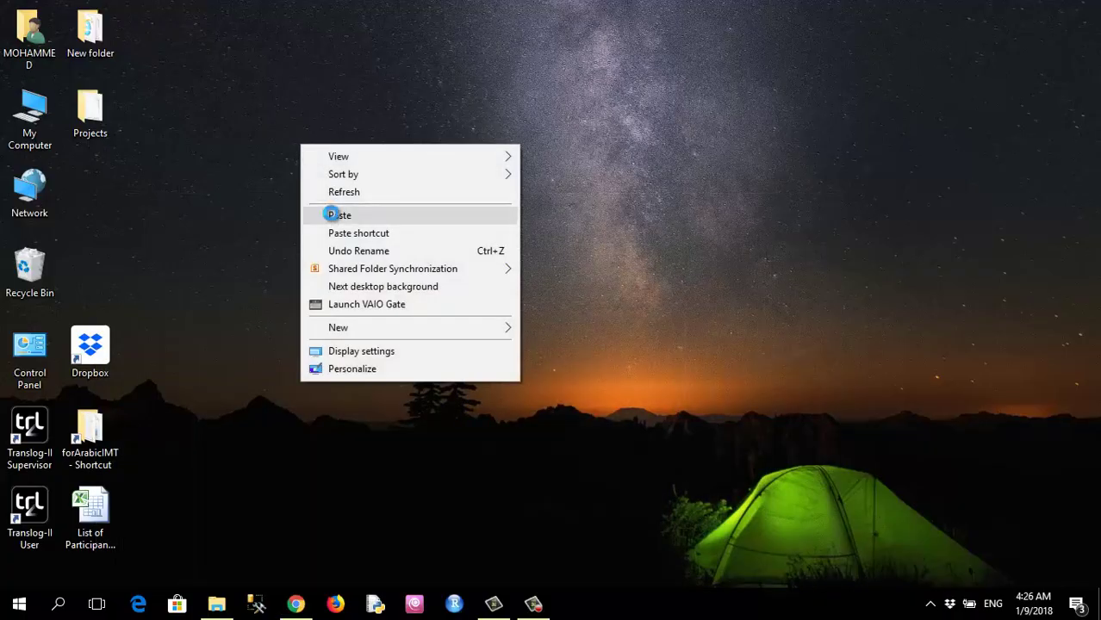
click(331, 215)
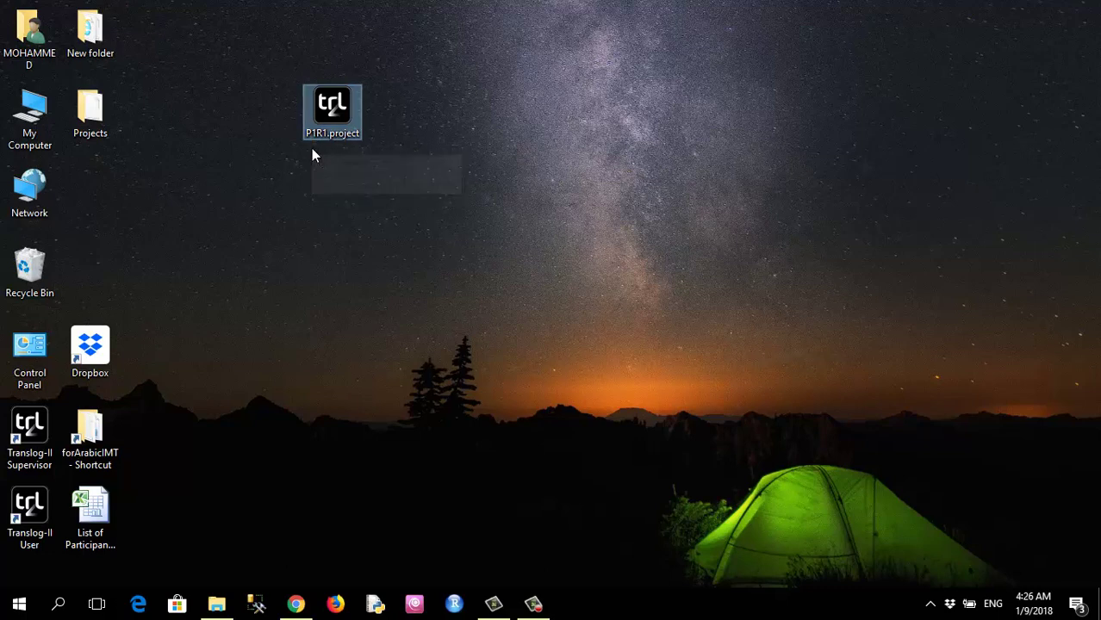
Step: Launch Translog-II User and load P1R1.project from the desktop
click(33, 515)
double_click(32, 515)
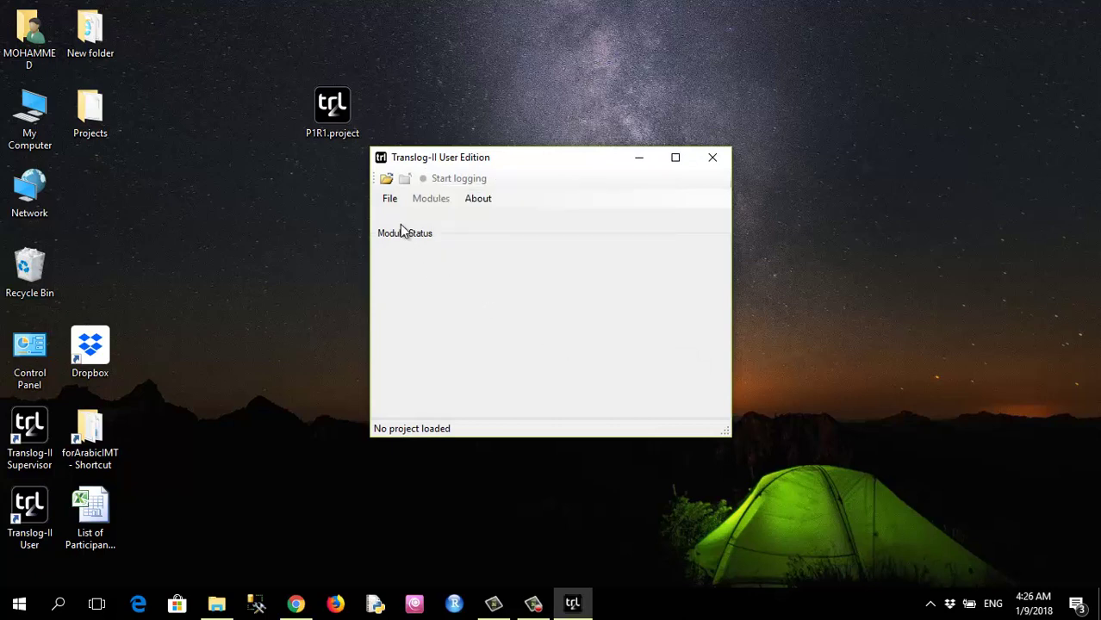
click(385, 179)
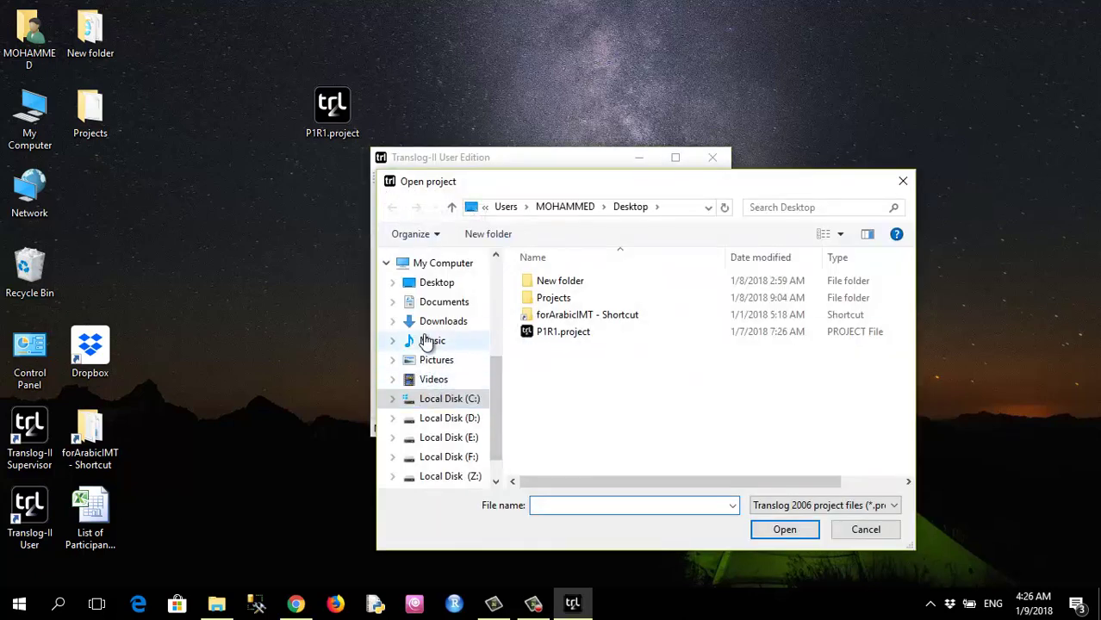
click(428, 285)
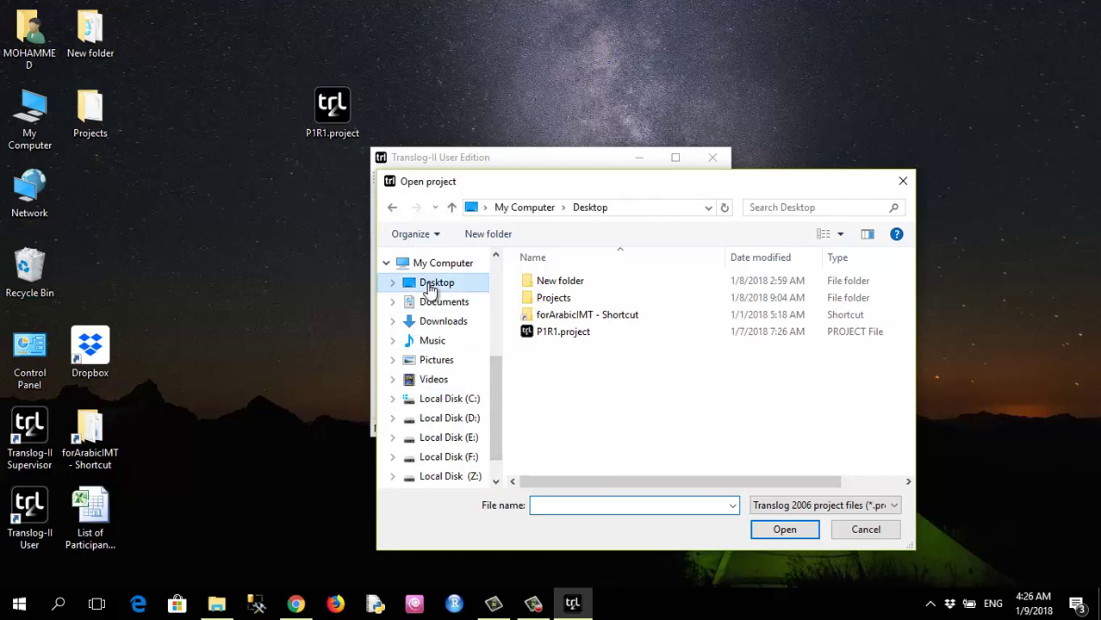
click(548, 336)
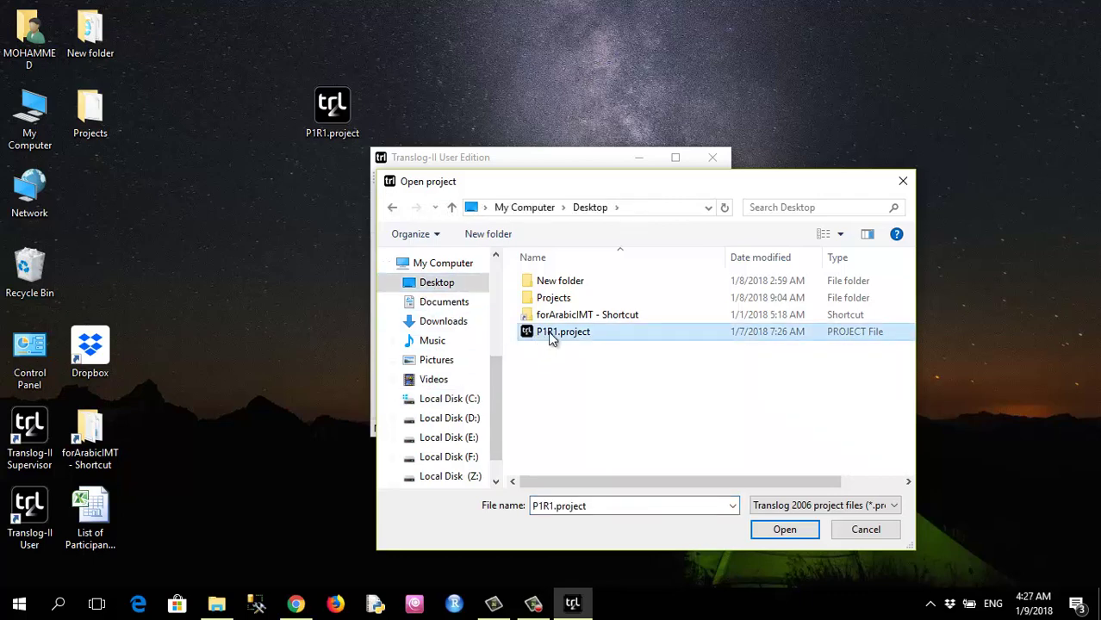
click(787, 527)
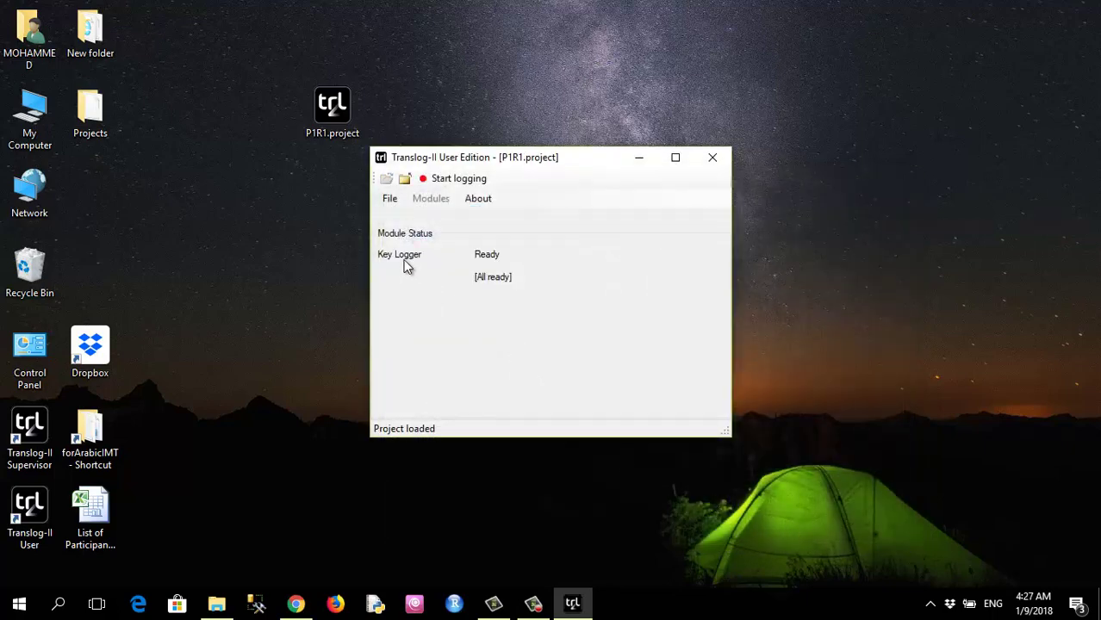
Step: Start logging the loaded project and reposition the logging window to show the full Arabic translation beside the English source
click(464, 180)
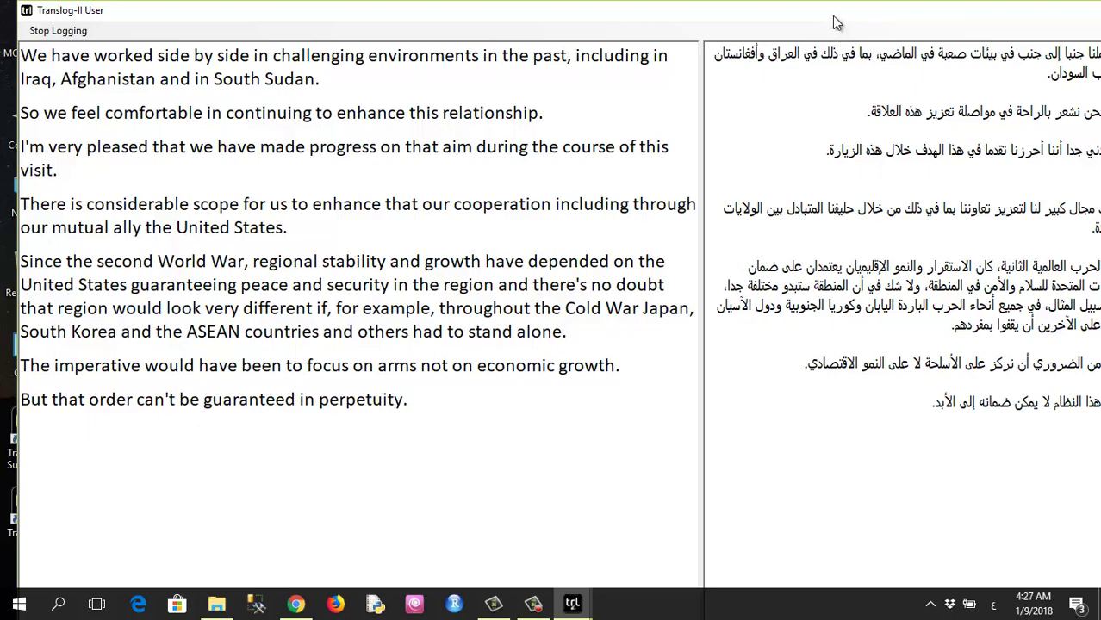
drag(832, 19, 801, 20)
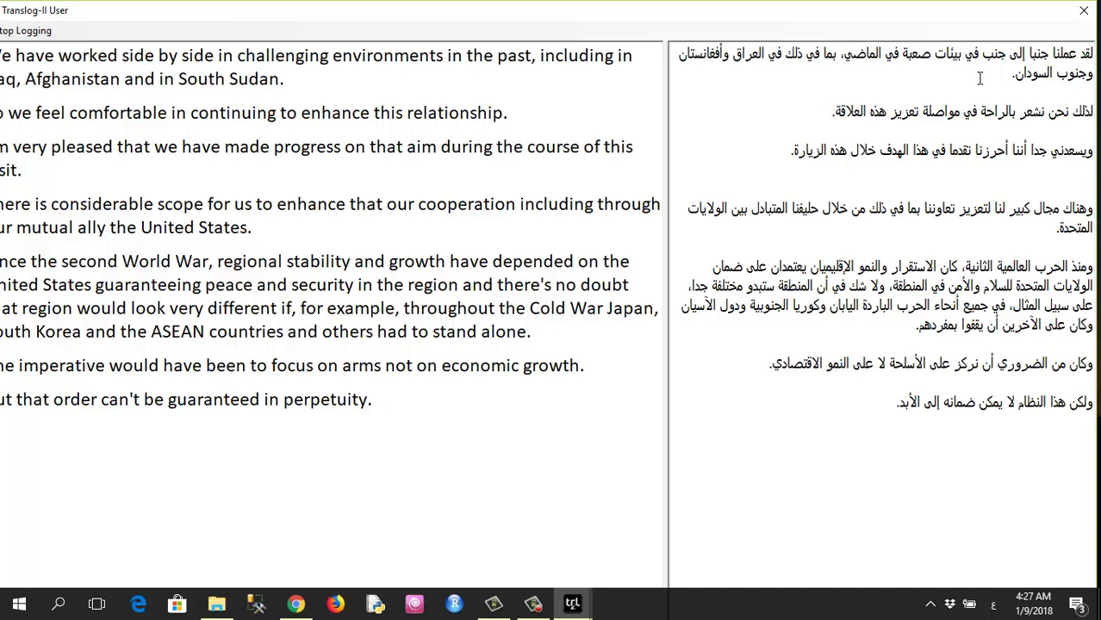
drag(491, 13, 527, 14)
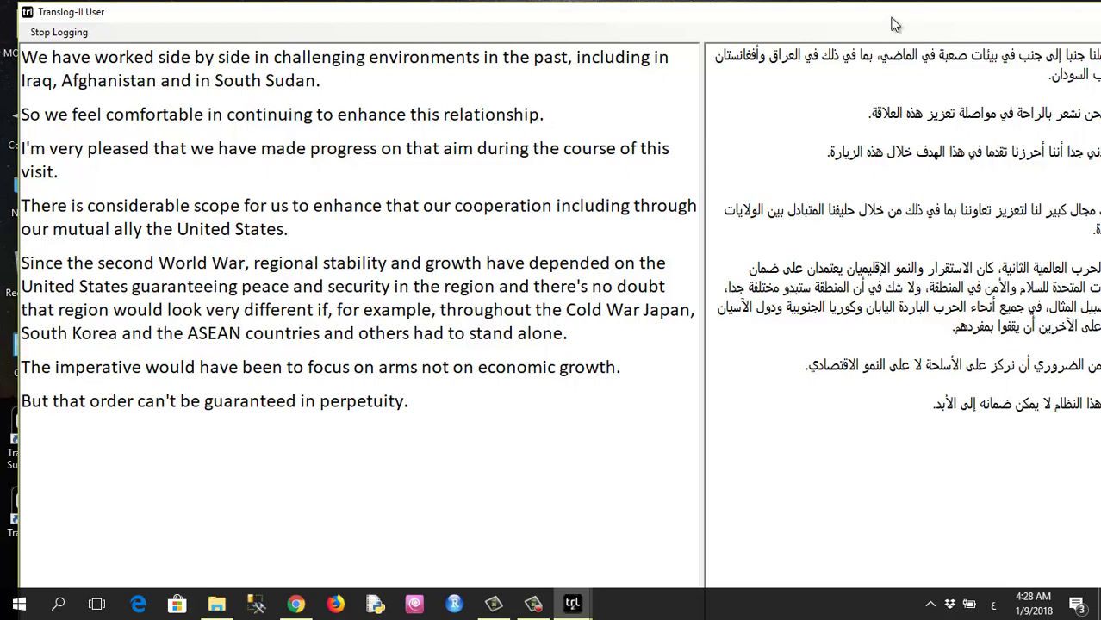
drag(911, 15, 853, 14)
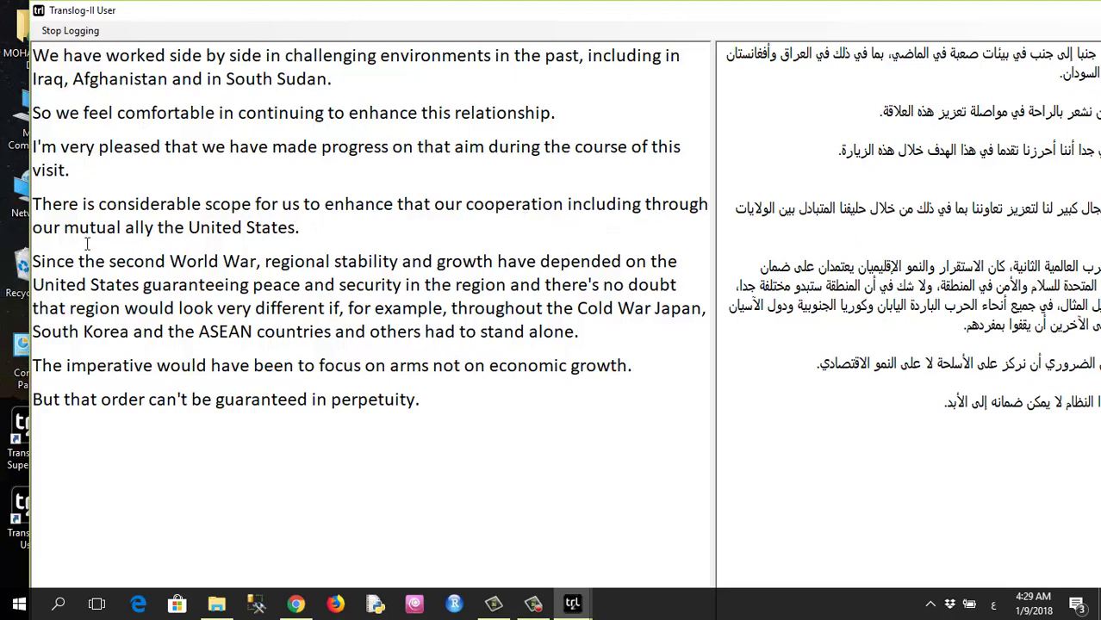
drag(809, 21, 701, 26)
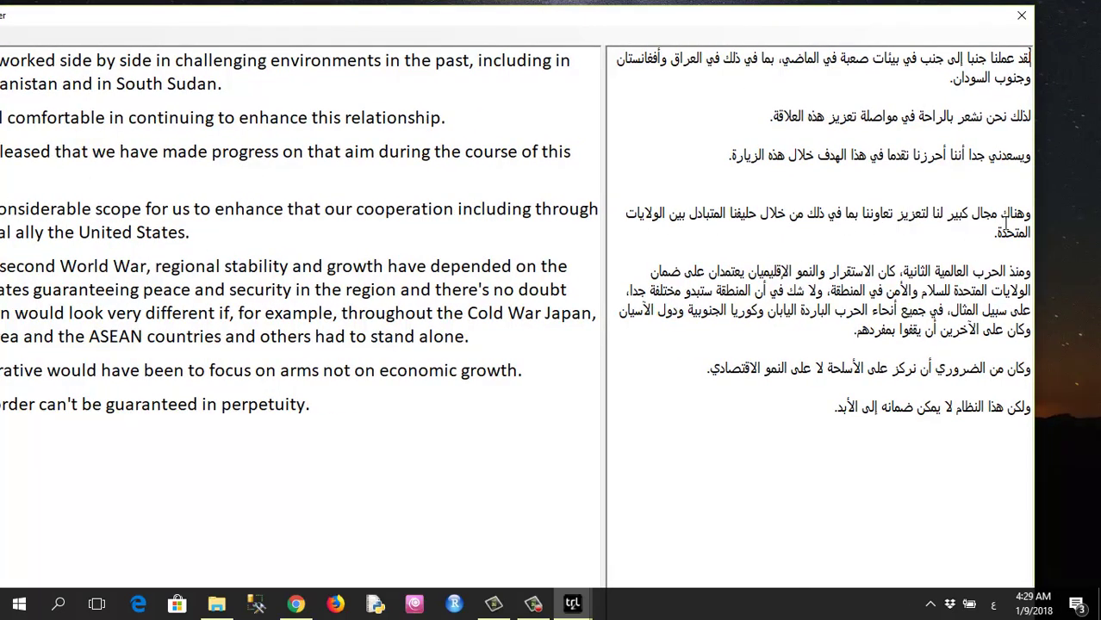
Step: Delete the phrase "بما في ذلك" from the Arabic sentence beginning "وهناك مجال كبير"
drag(1027, 212, 995, 239)
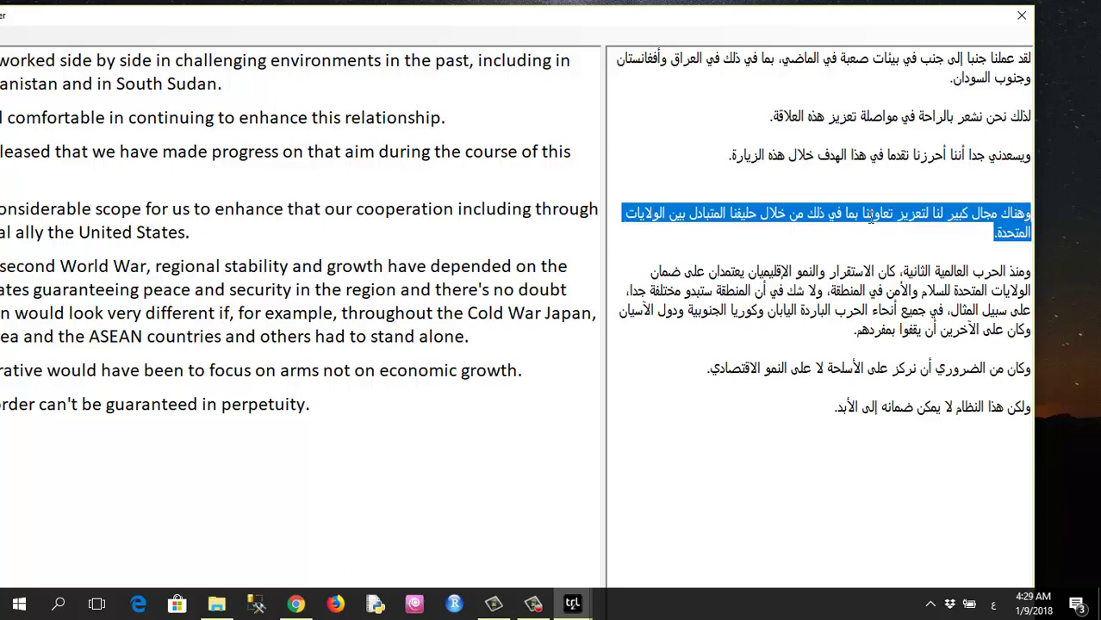
click(835, 215)
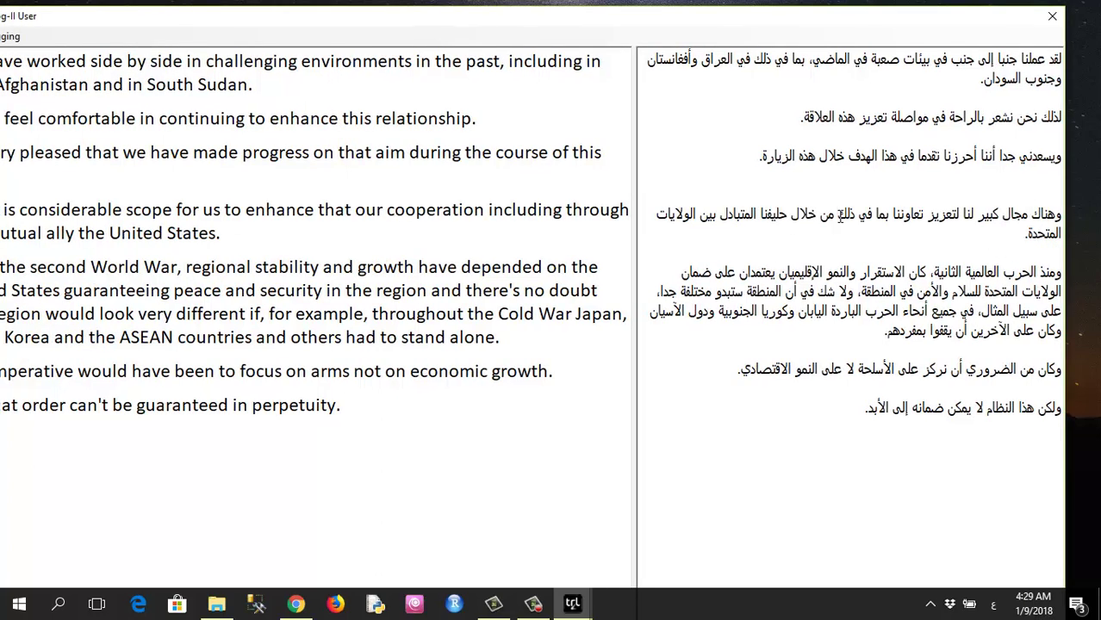
drag(841, 215, 868, 217)
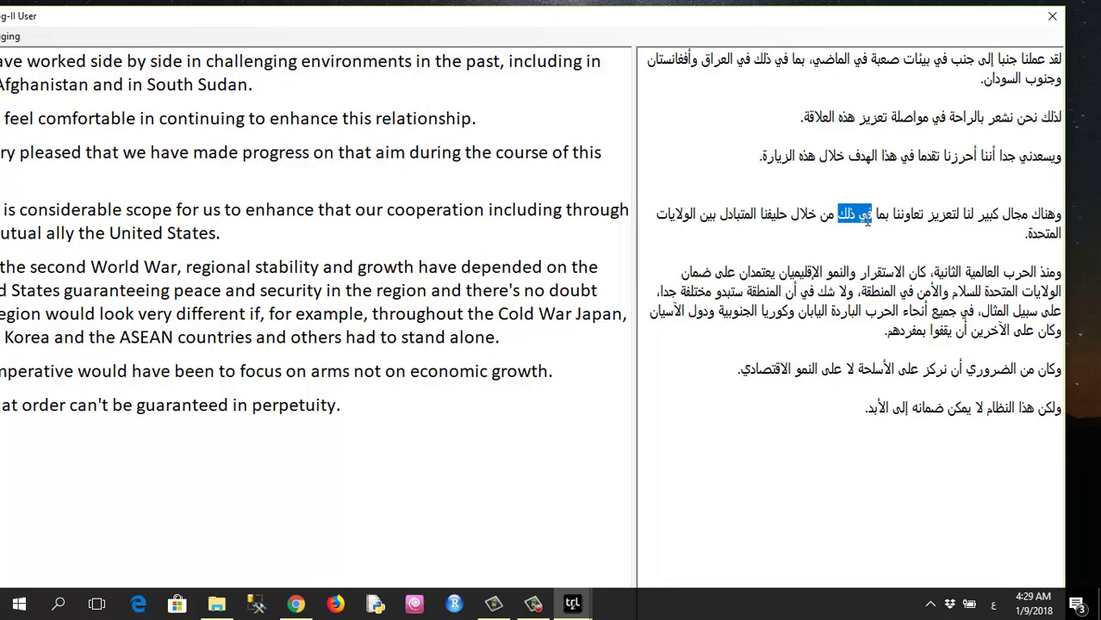
click(836, 213)
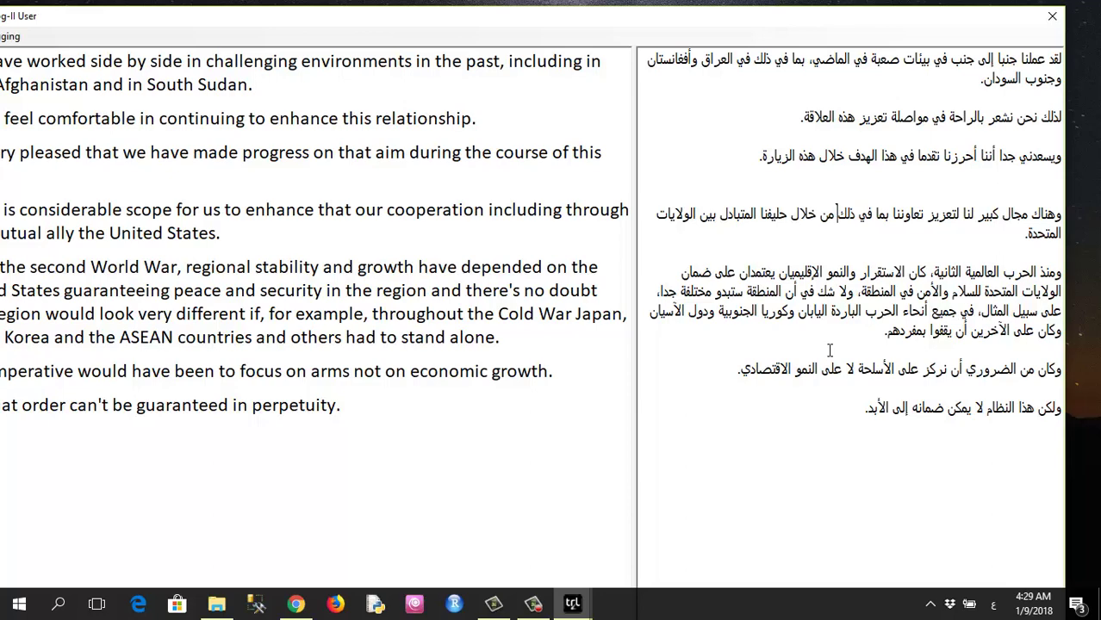
key(BackSpace)
key(BackSpace)
key(BackSpace)
key(BackSpace)
key(BackSpace)
key(BackSpace)
key(BackSpace)
key(BackSpace)
key(BackSpace)
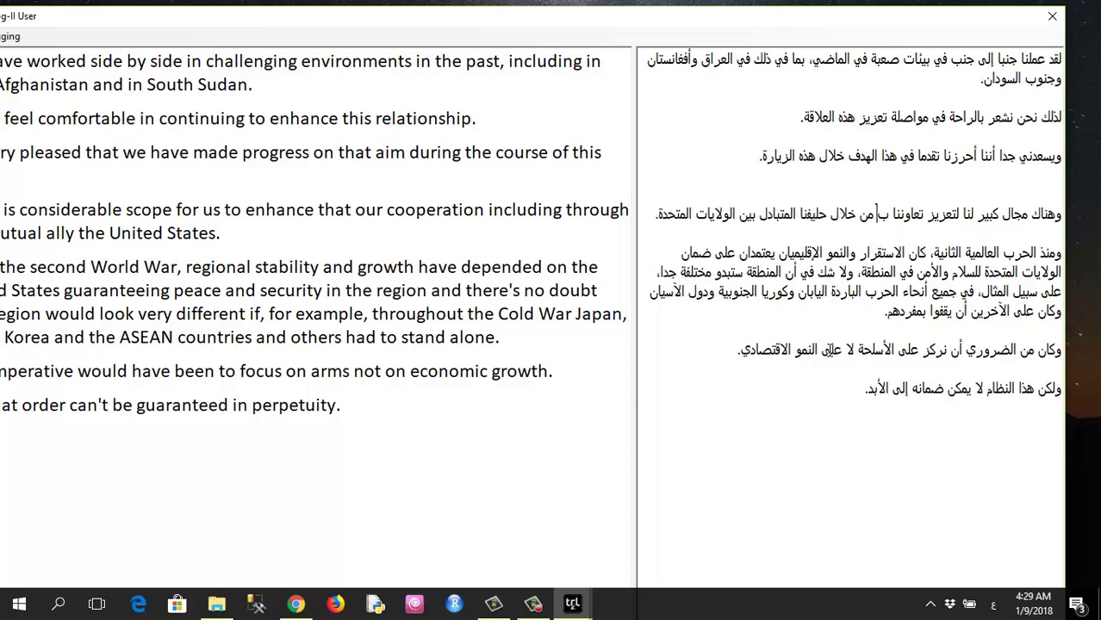
key(BackSpace)
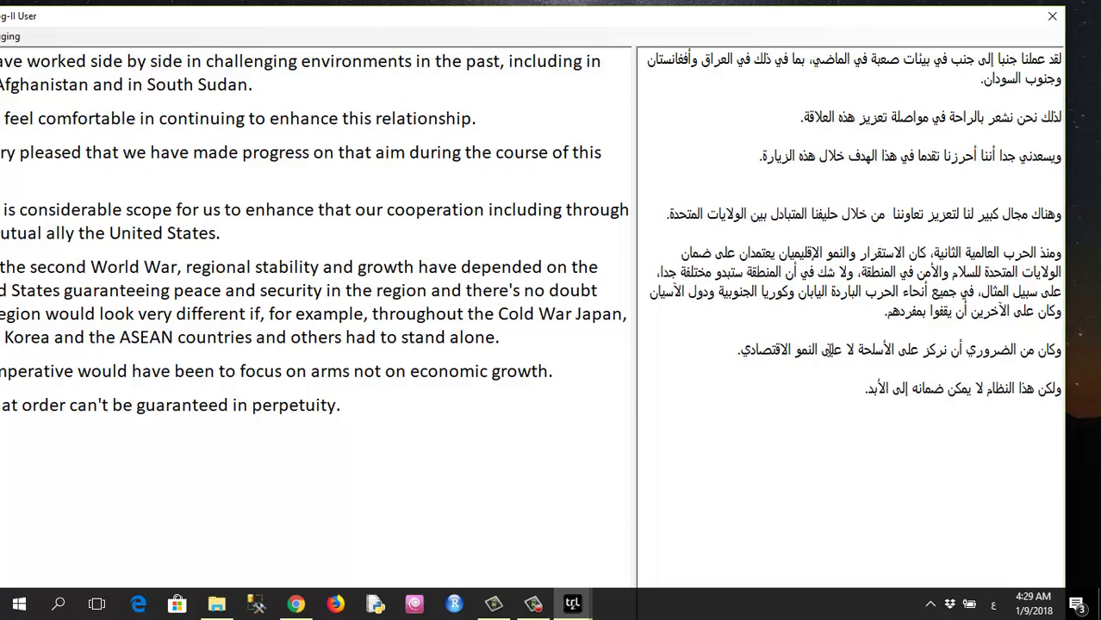
key(BackSpace)
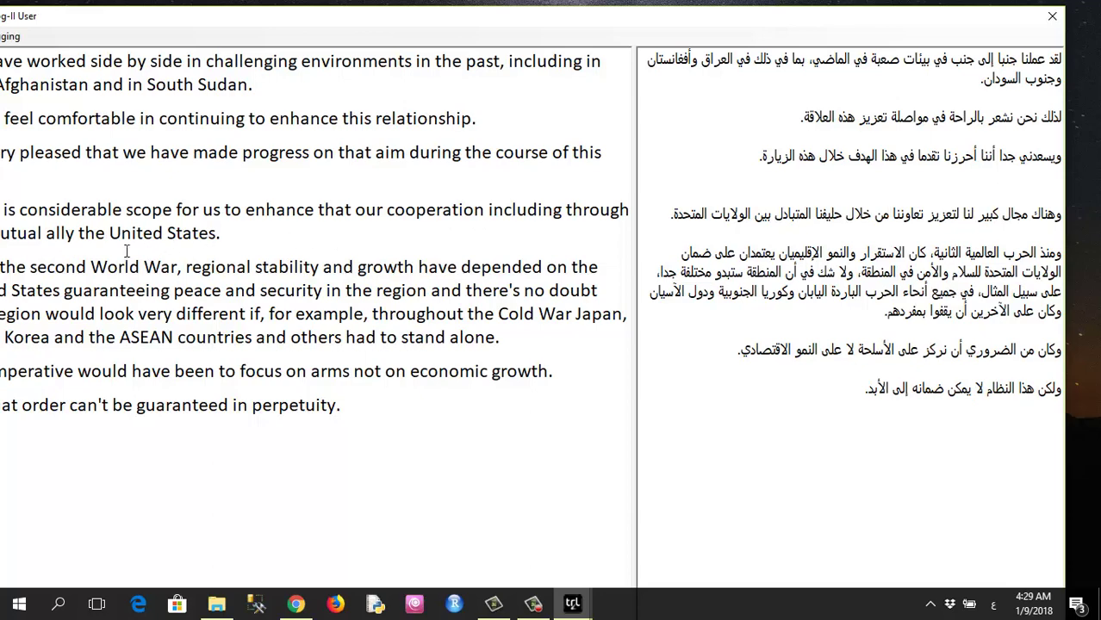
Step: Replace the word "المتبادل" with "المشترك" after "حليفنا" in the Arabic sentence beginning "وهناك مجال كبير"
double_click(788, 215)
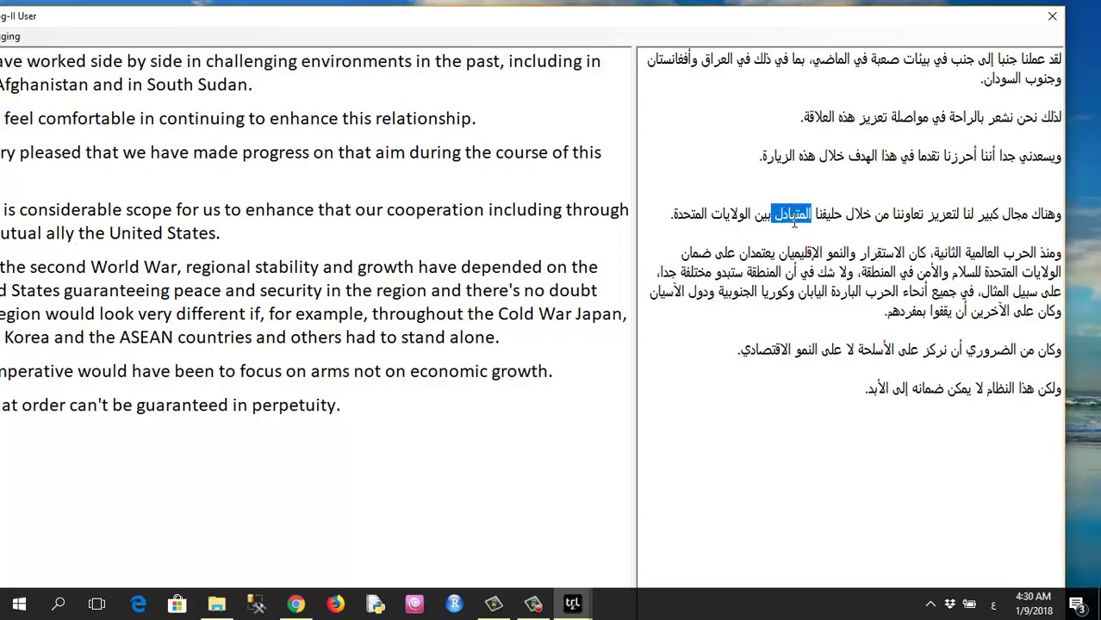
click(789, 216)
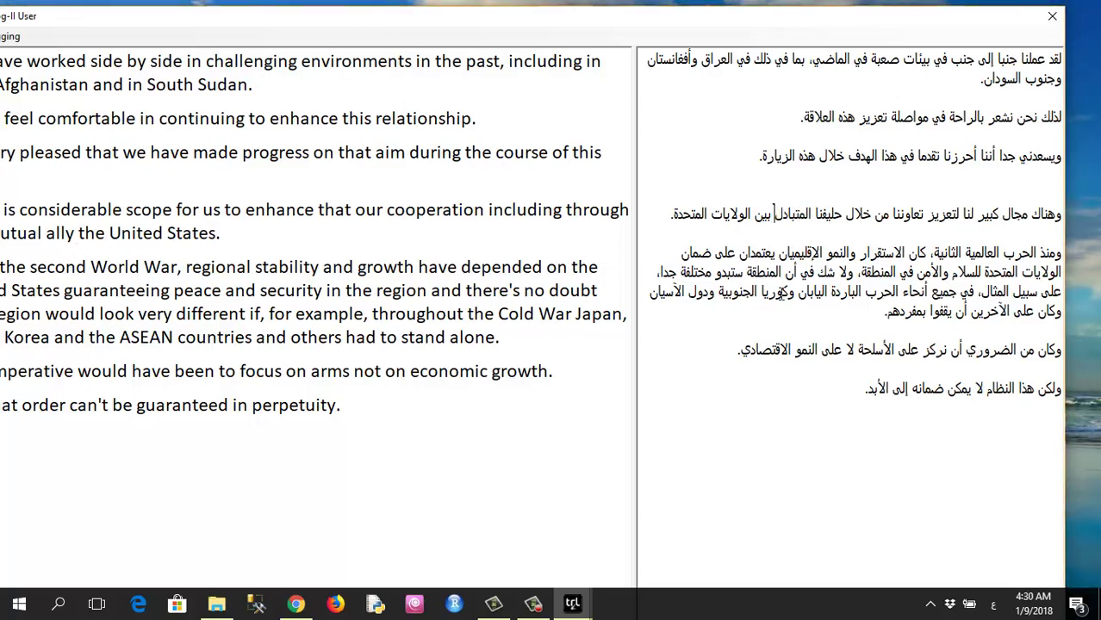
key(BackSpace)
key(BackSpace)
key(BackSpace)
key(BackSpace)
key(BackSpace)
key(BackSpace)
key(BackSpace)
key(BackSpace)
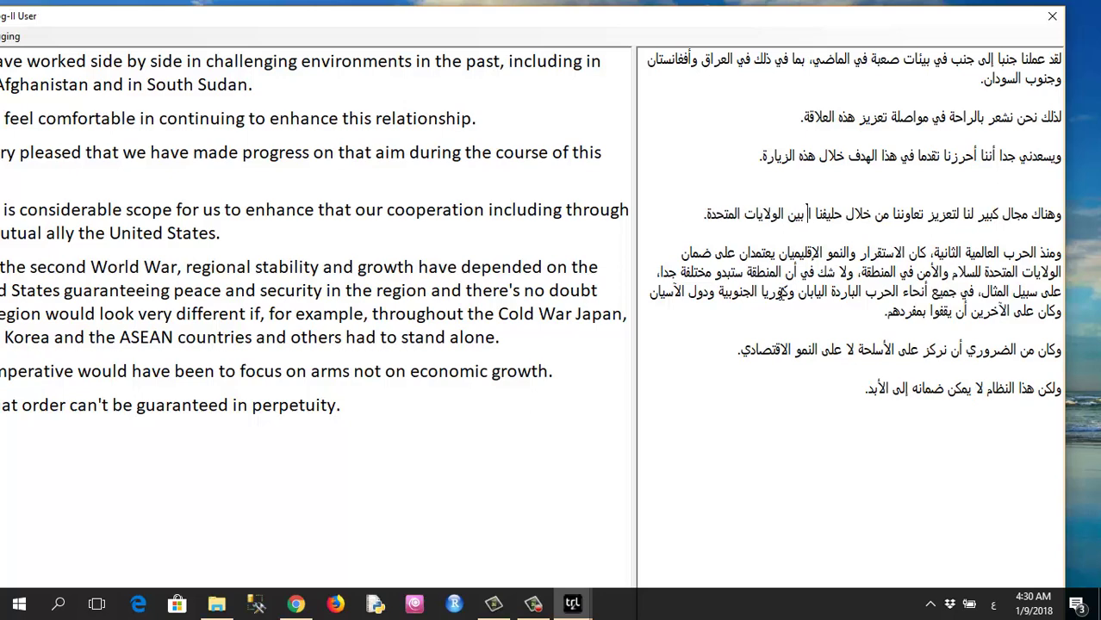
text(المشترك)
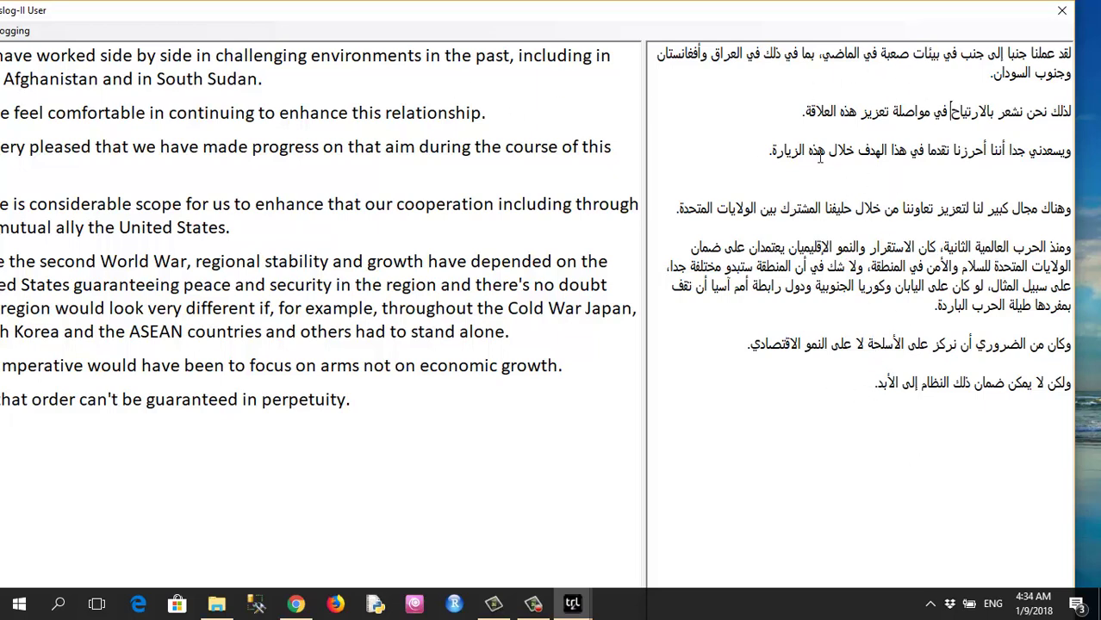
Step: Stop logging the post-editing session and choose to save the logfile
drag(680, 23, 781, 18)
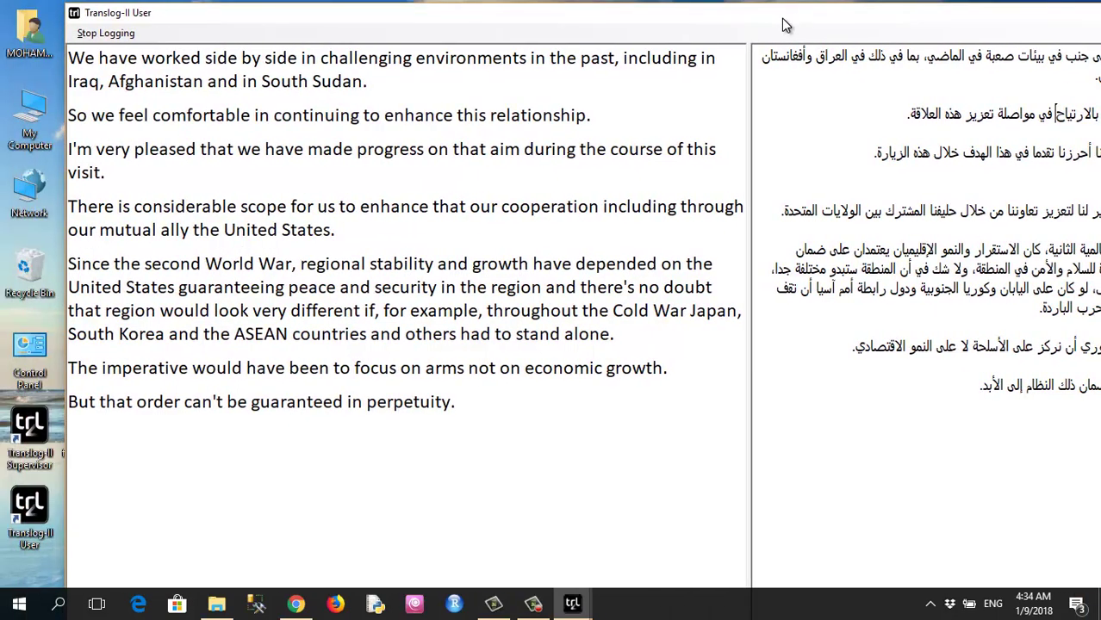
click(102, 35)
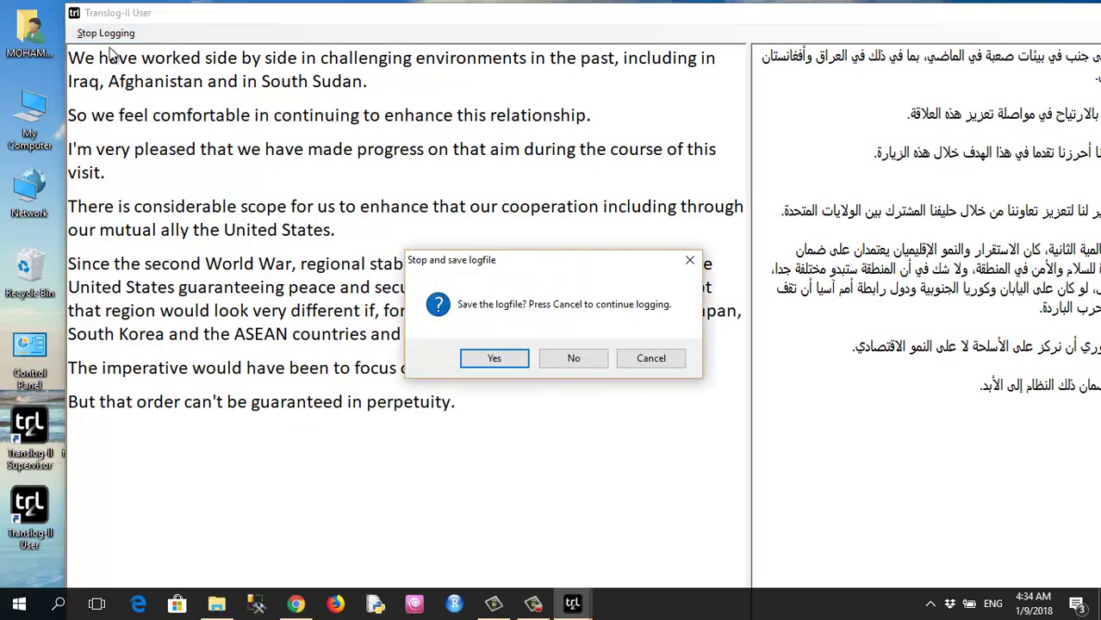
click(499, 358)
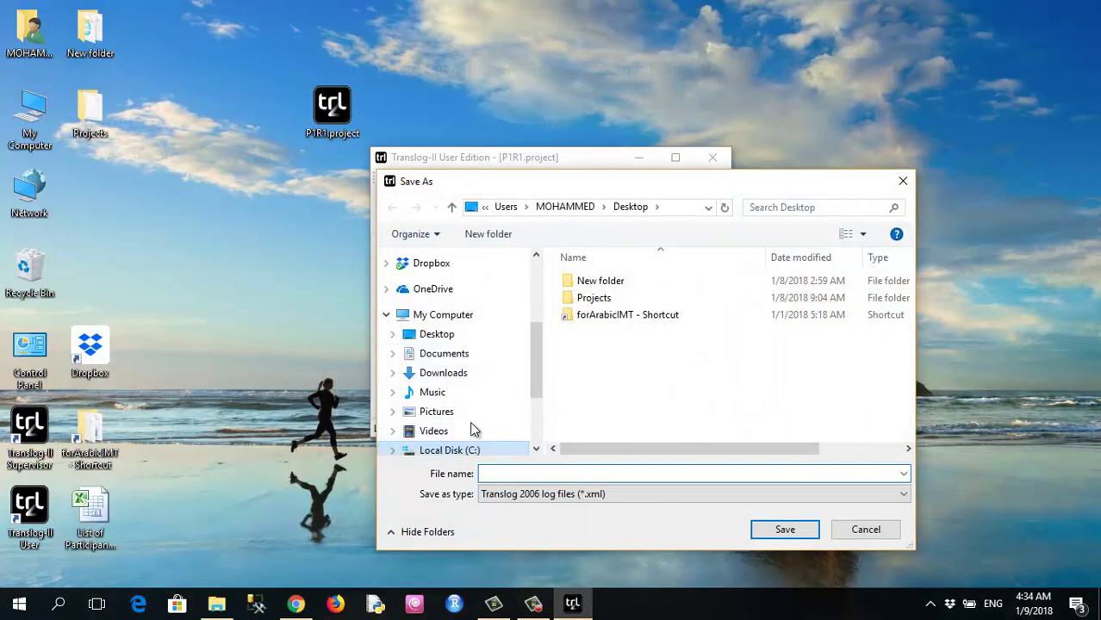
Step: Save the logfile to the desktop as ArabicP16_P1R1 and close Translog-II User
click(444, 340)
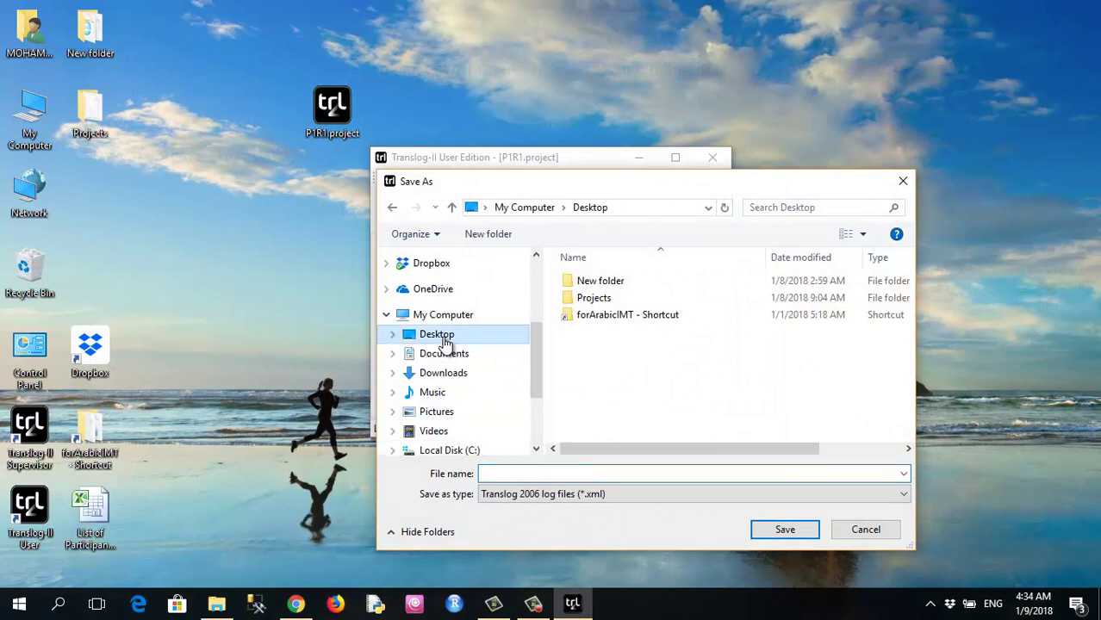
drag(637, 177, 696, 120)
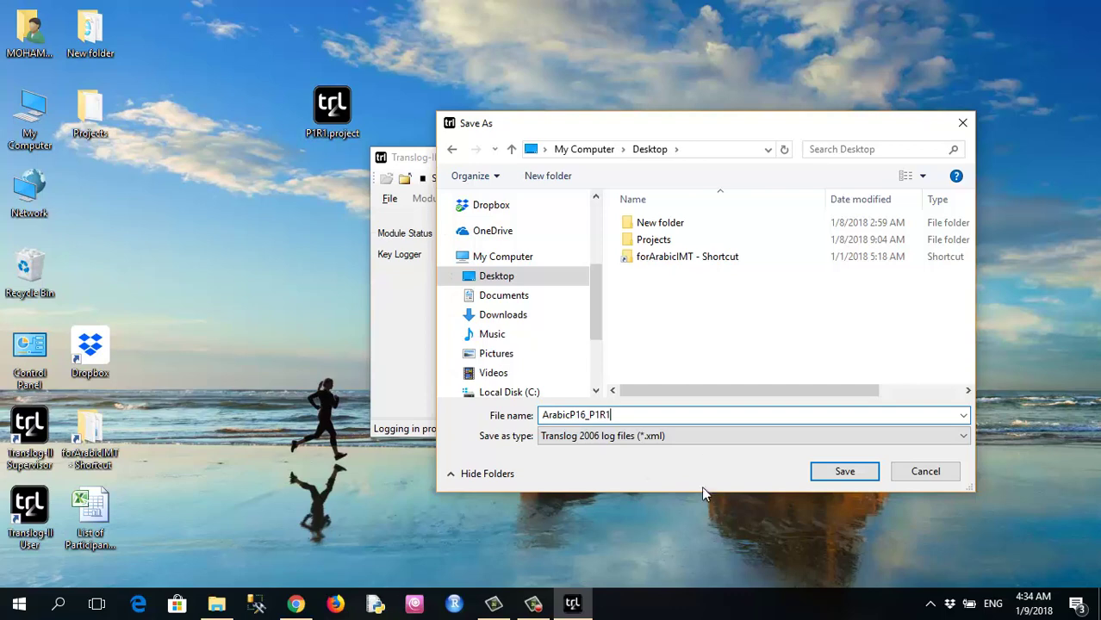
click(844, 473)
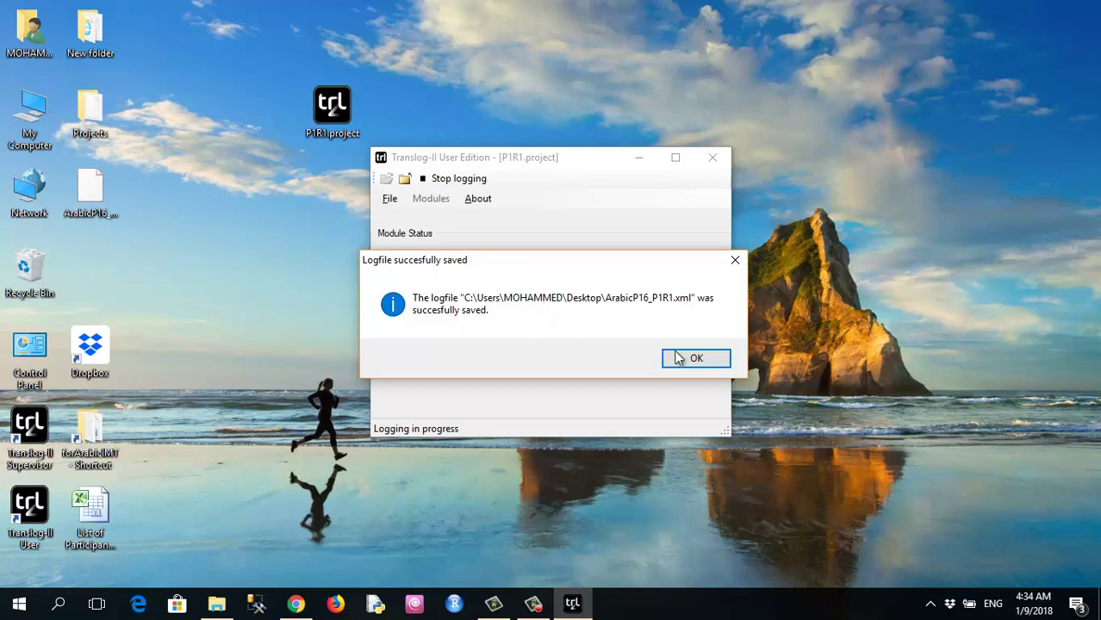
click(699, 362)
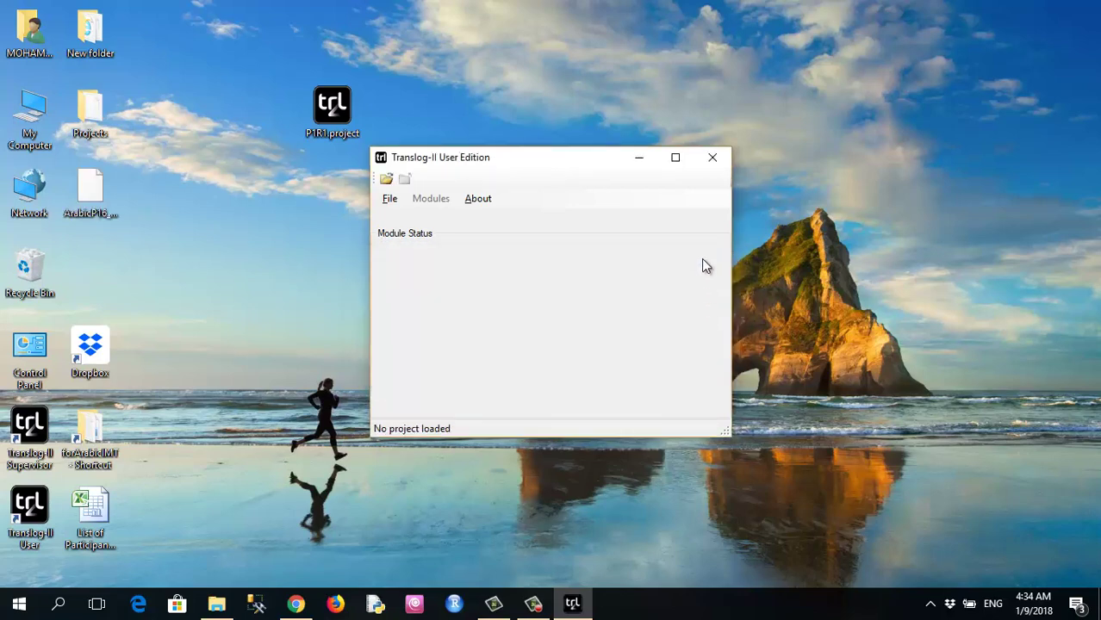
click(713, 161)
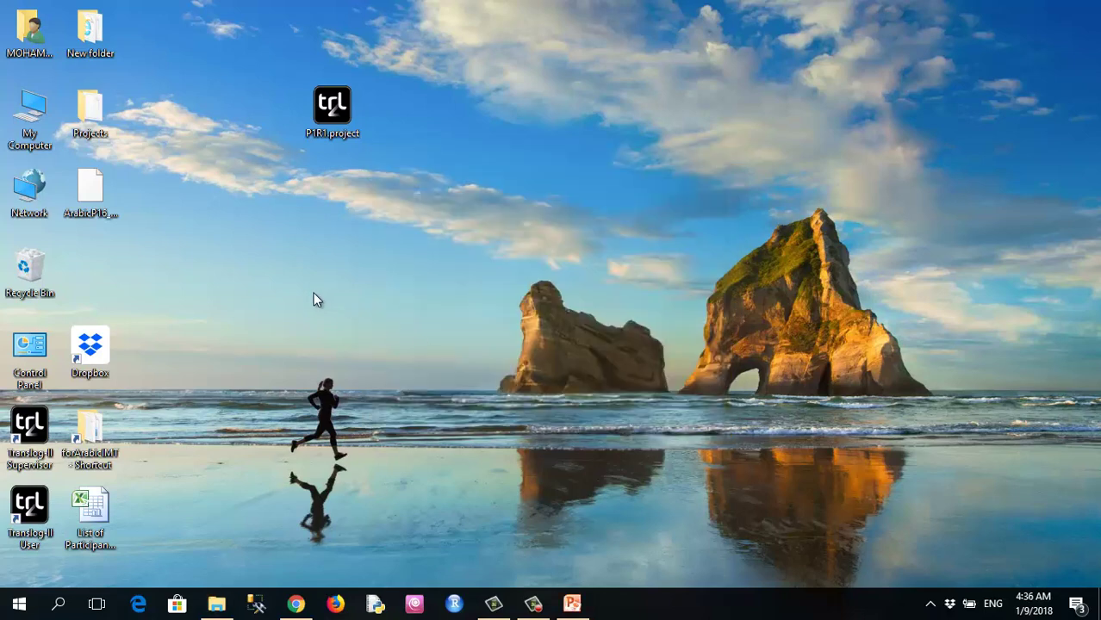
Step: Open ArabicP16_P1R1.xml from the desktop in Notepad++ and insert an empty line after the lockWindows line
click(91, 191)
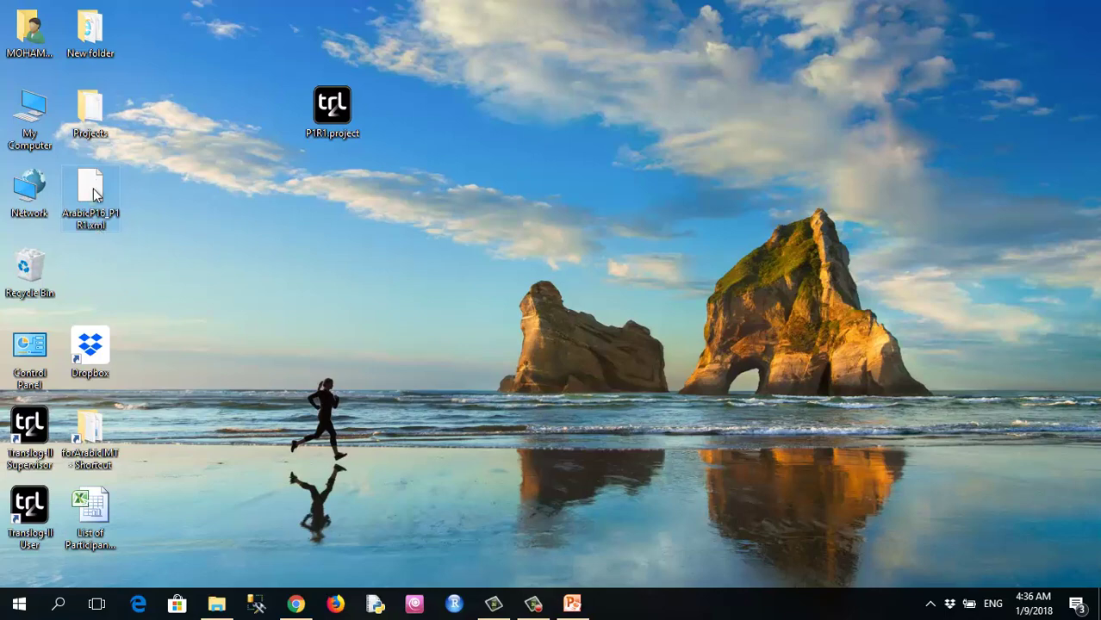
right_click(90, 193)
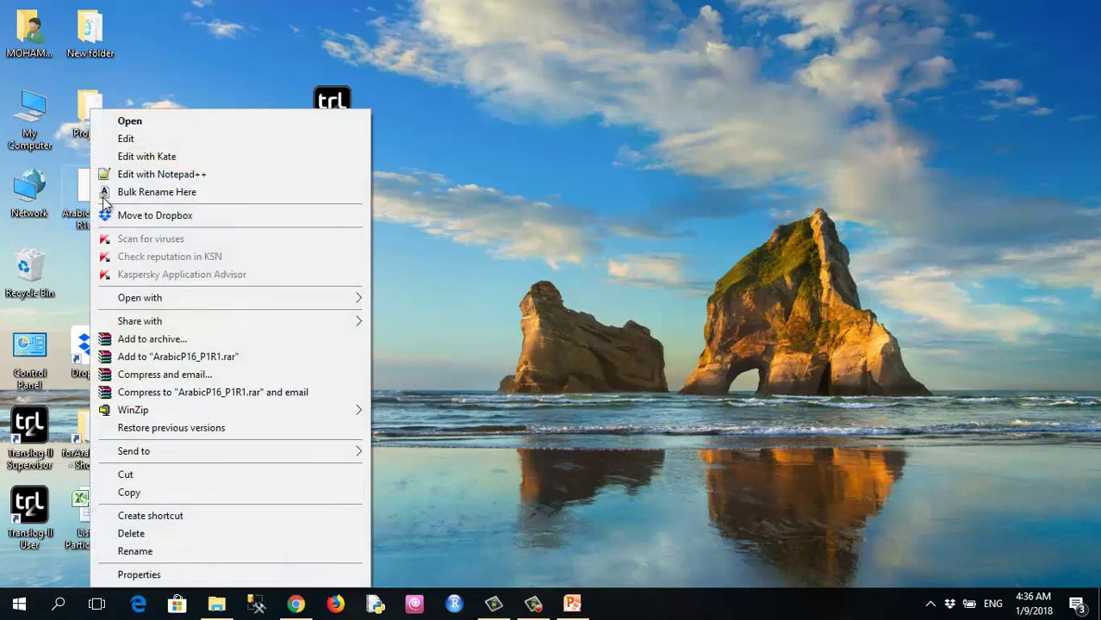
click(157, 175)
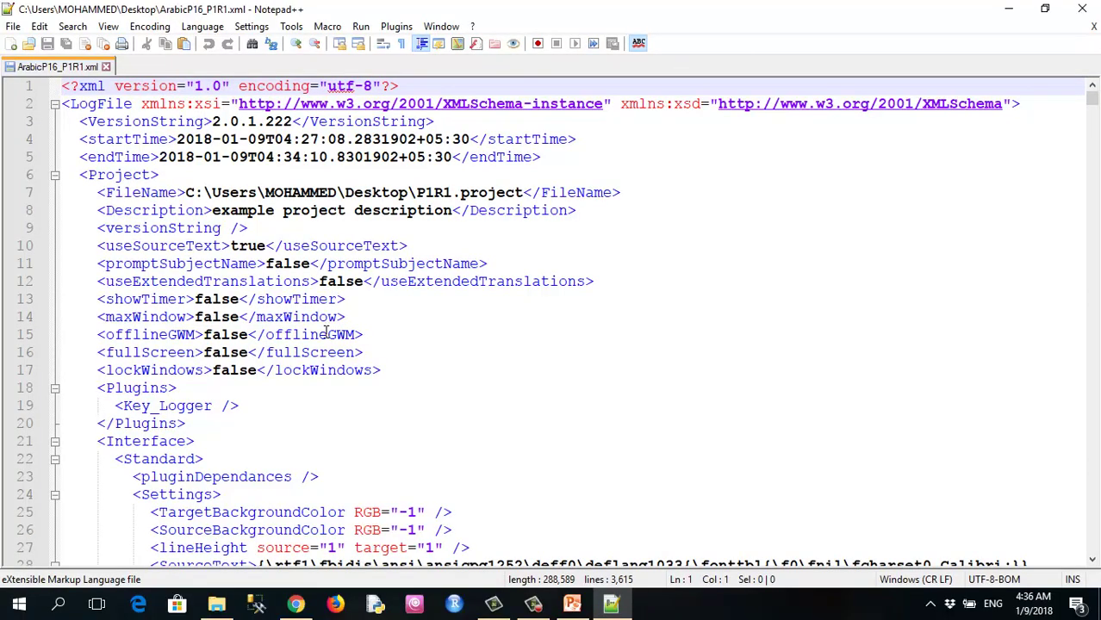
scroll(325, 331, down, 2)
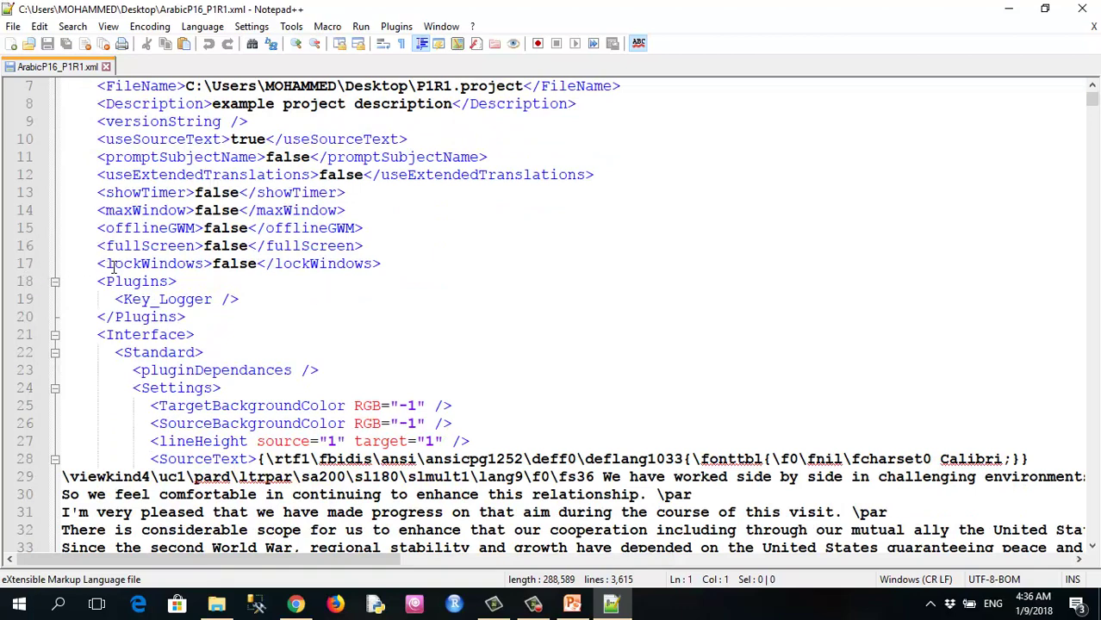
click(382, 266)
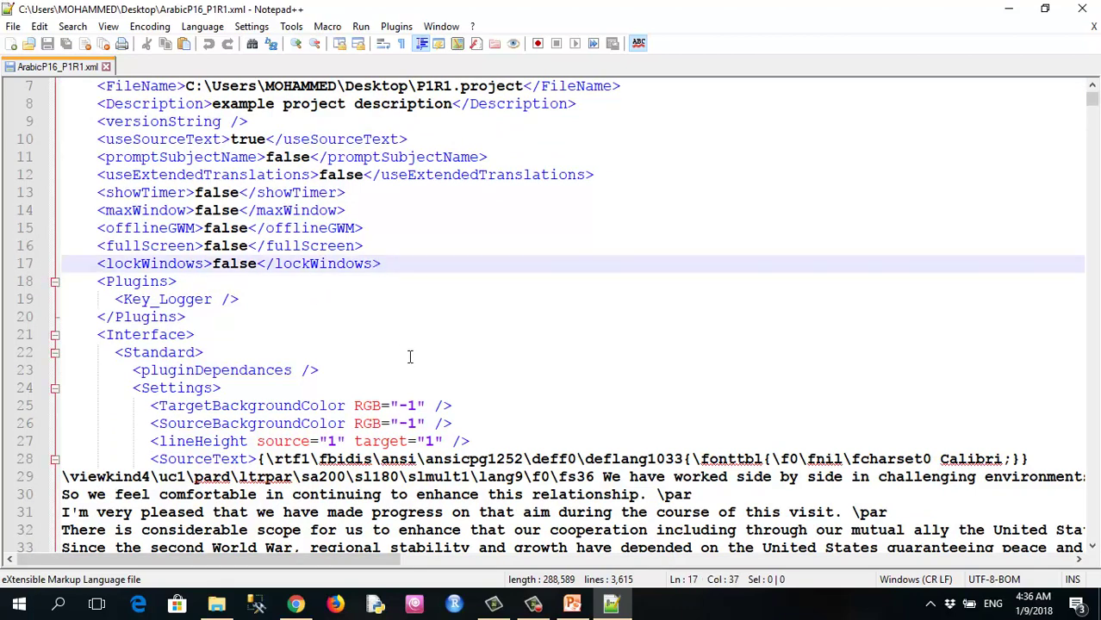
key(Return)
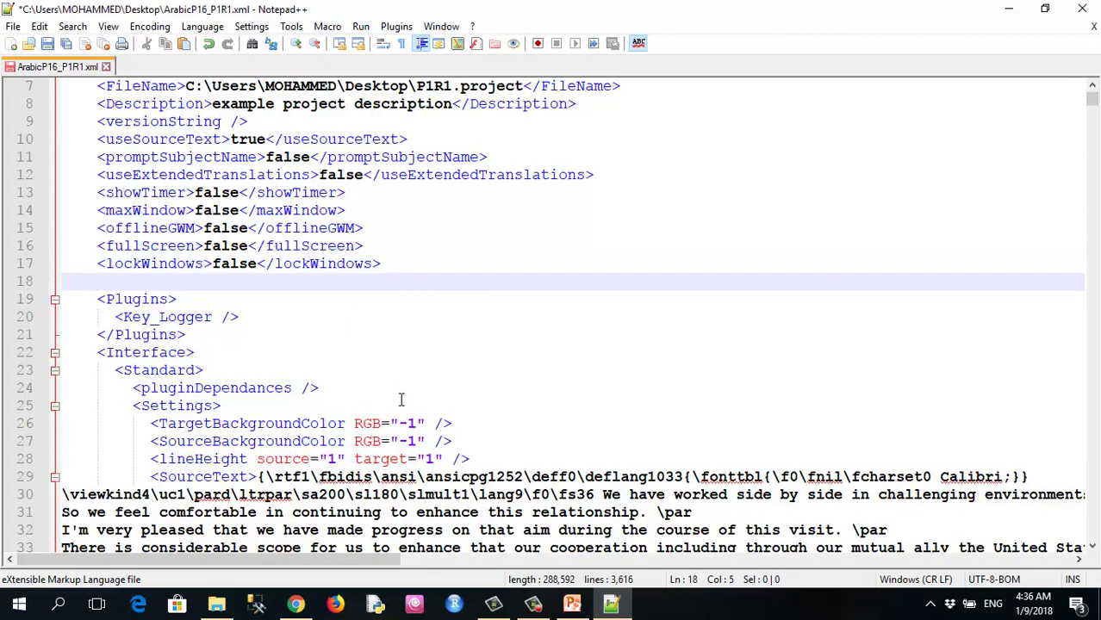
Step: Open "Language tags in xml.txt" from the ArabicIMT folder in the local Dropbox and copy its Languages tag
click(216, 606)
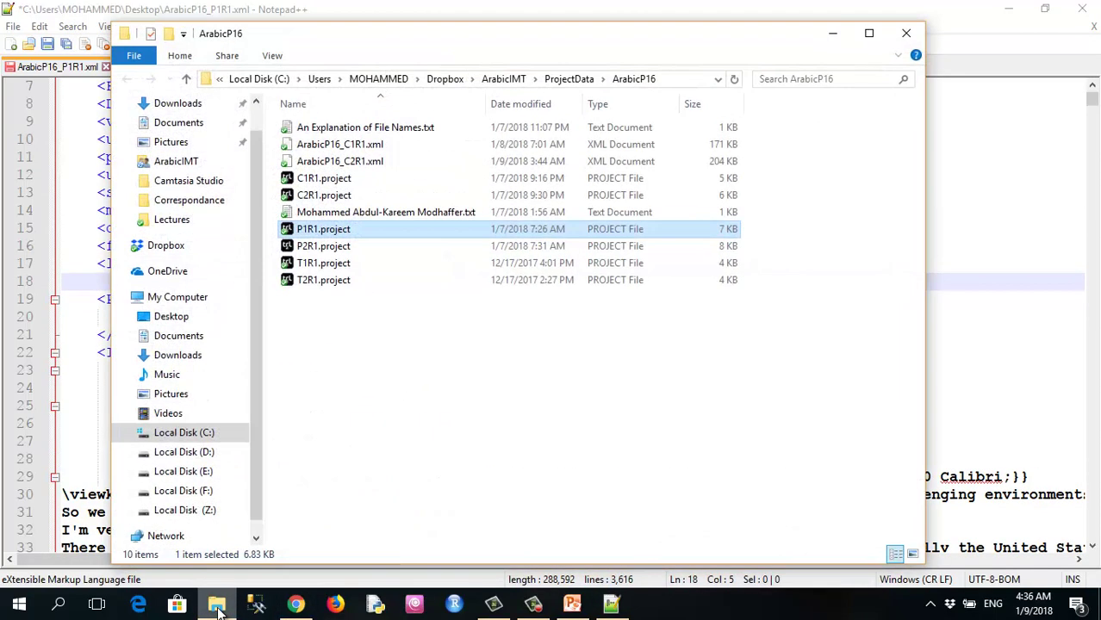
click(168, 245)
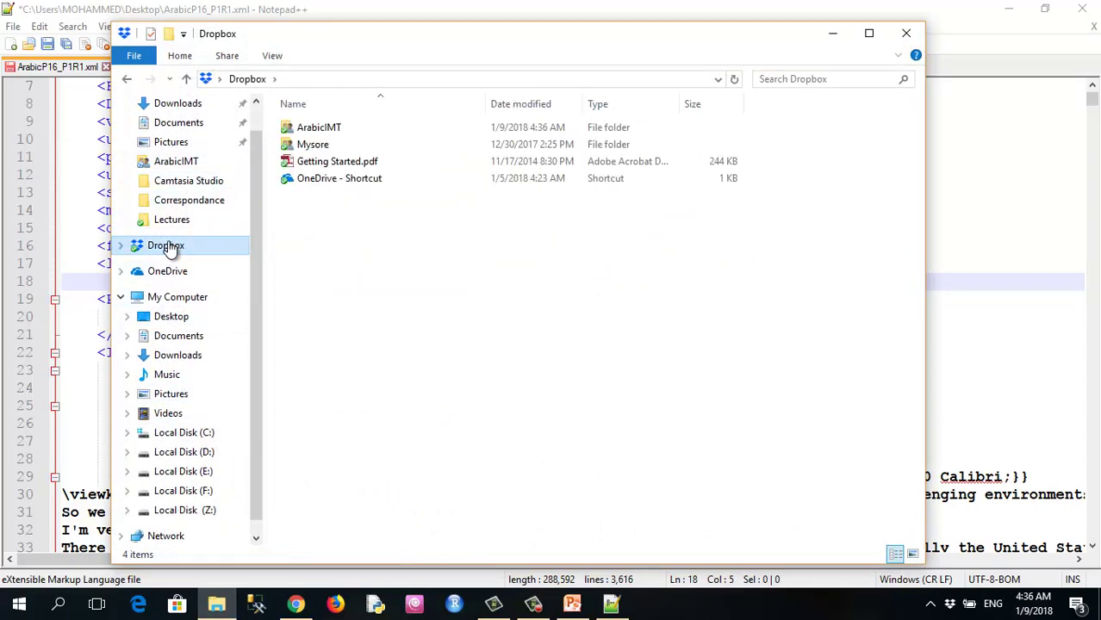
double_click(318, 134)
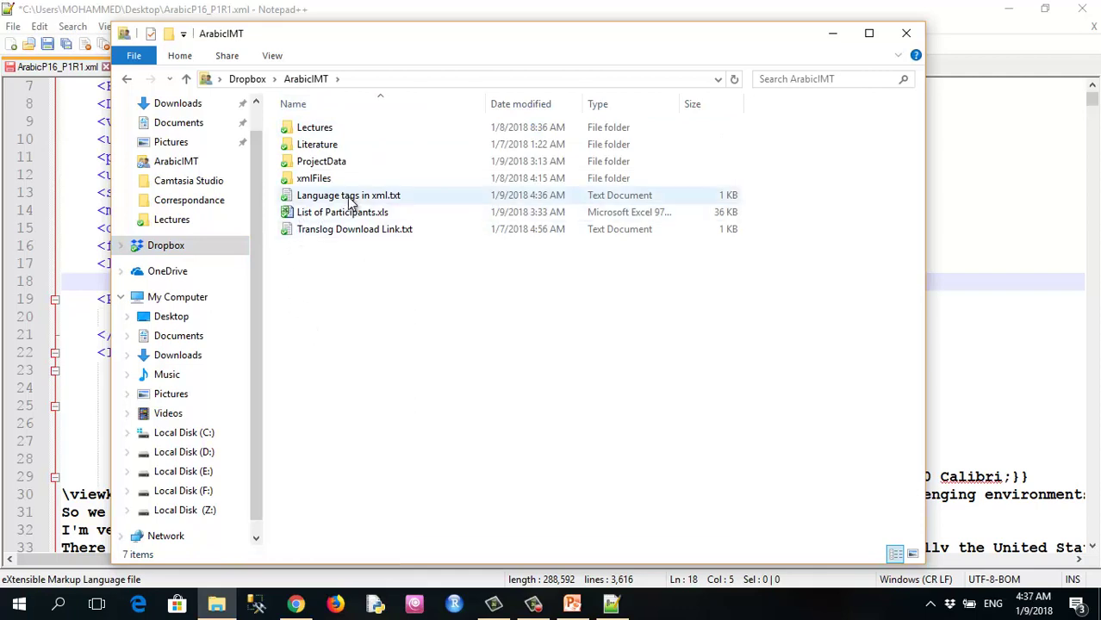
double_click(351, 198)
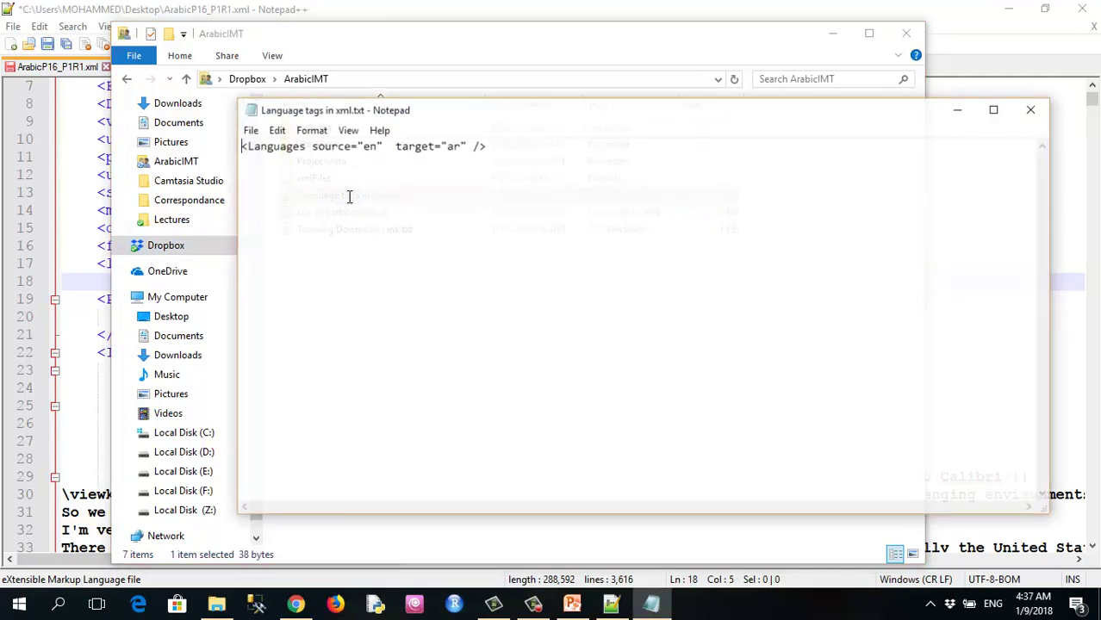
drag(496, 145, 240, 146)
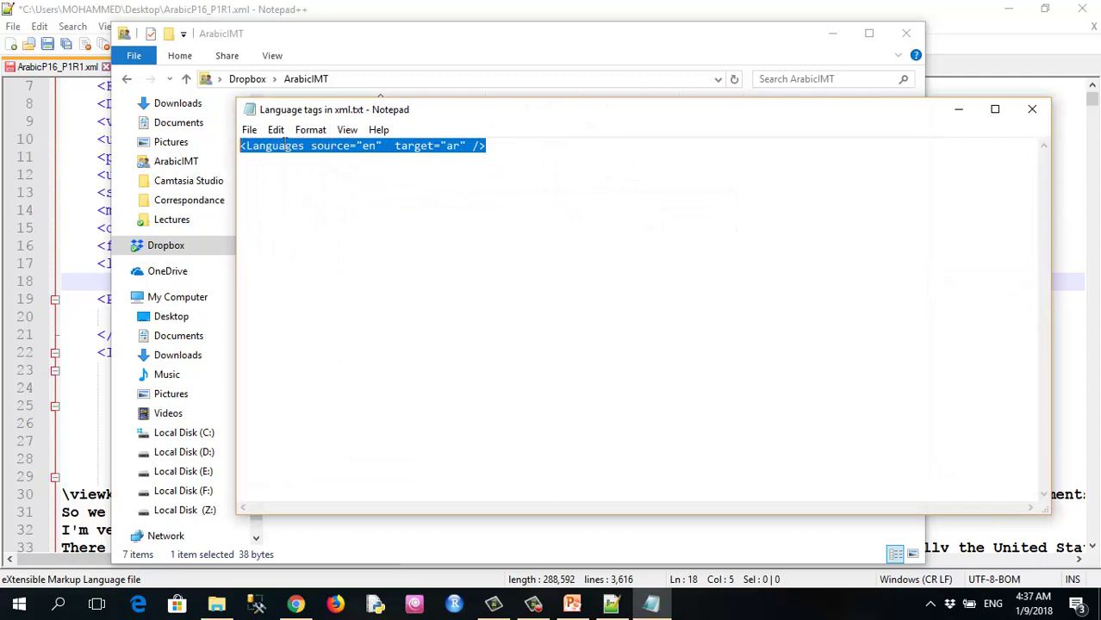
right_click(293, 146)
click(327, 196)
Step: Paste the tag <Languages source="en" target="ar" /> into the empty line above Plugins in ArabicP16_P1R1.xml and save the file
click(610, 606)
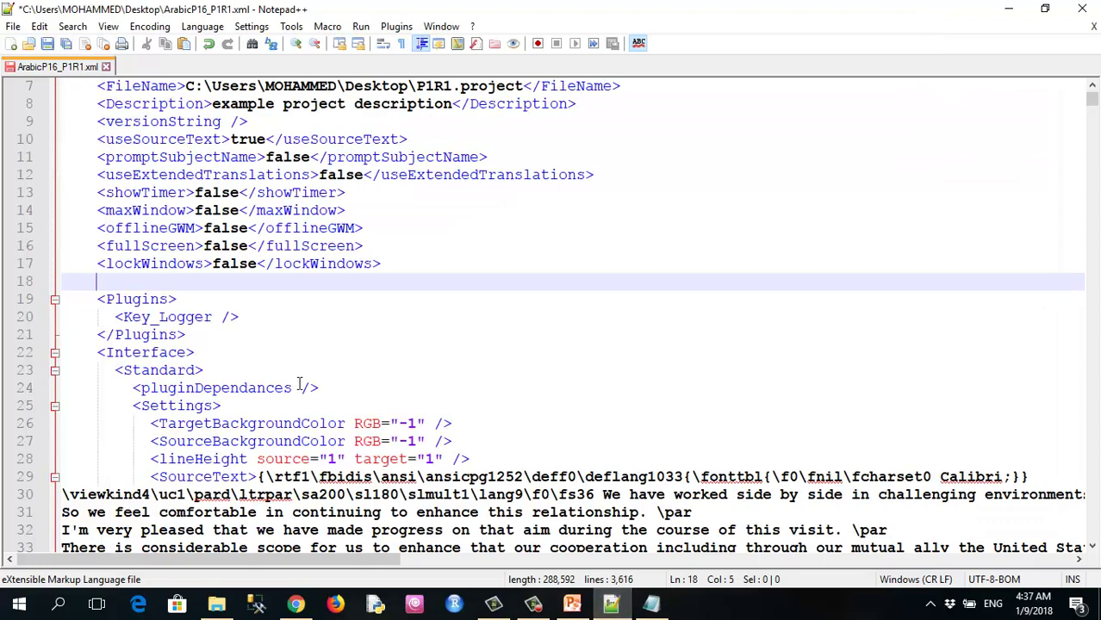
key(ctrl+v)
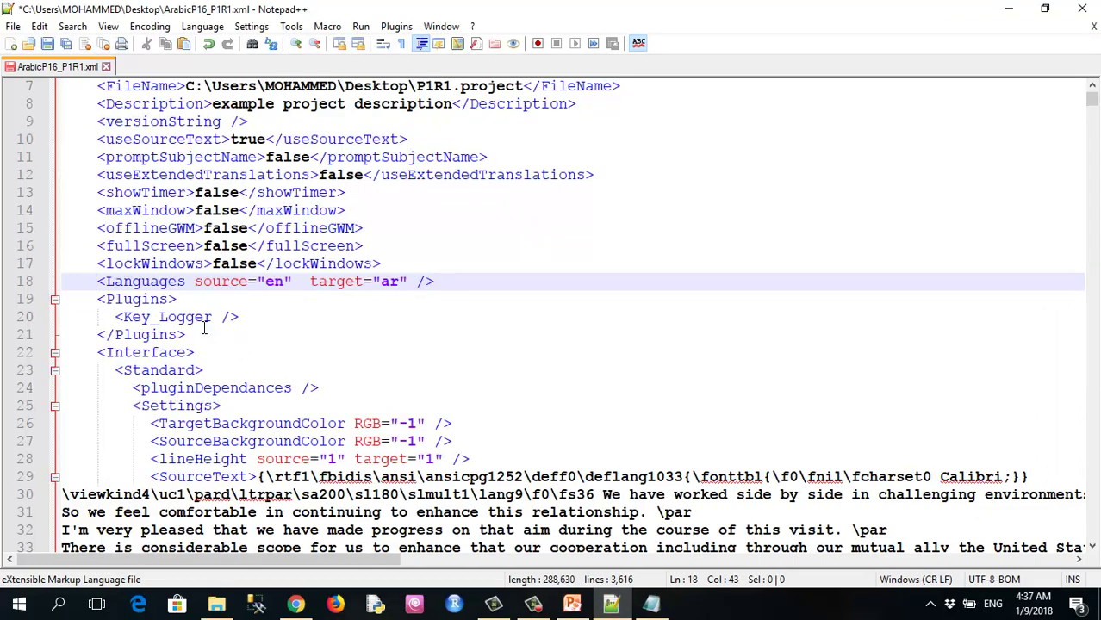
click(47, 43)
Step: Close Notepad++, the language tags text file and the ArabicIMT folder window
click(1080, 10)
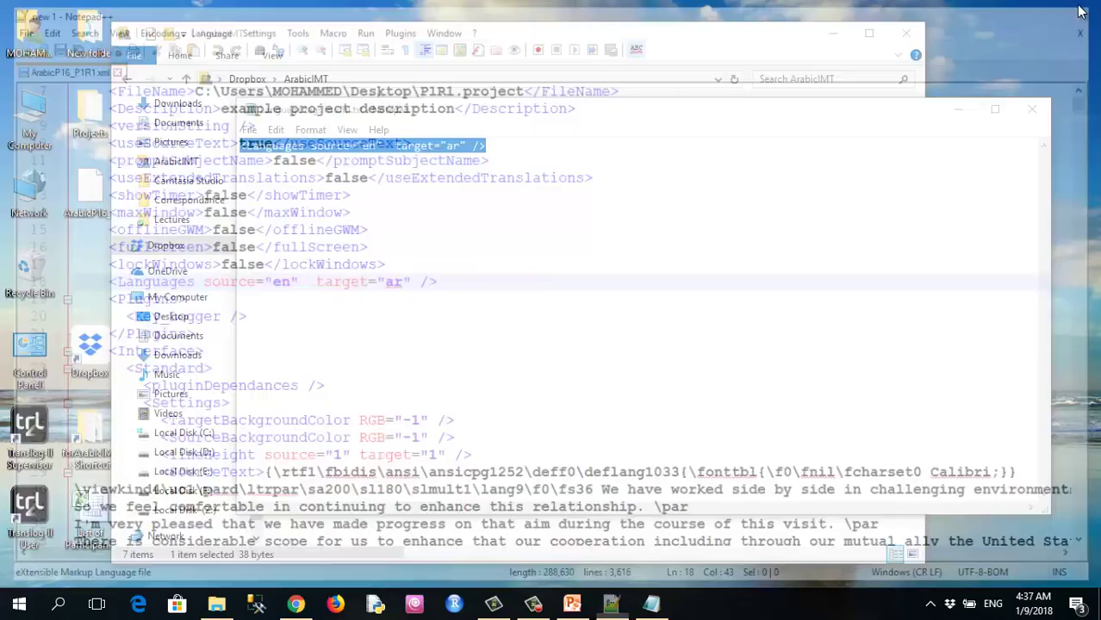
click(999, 109)
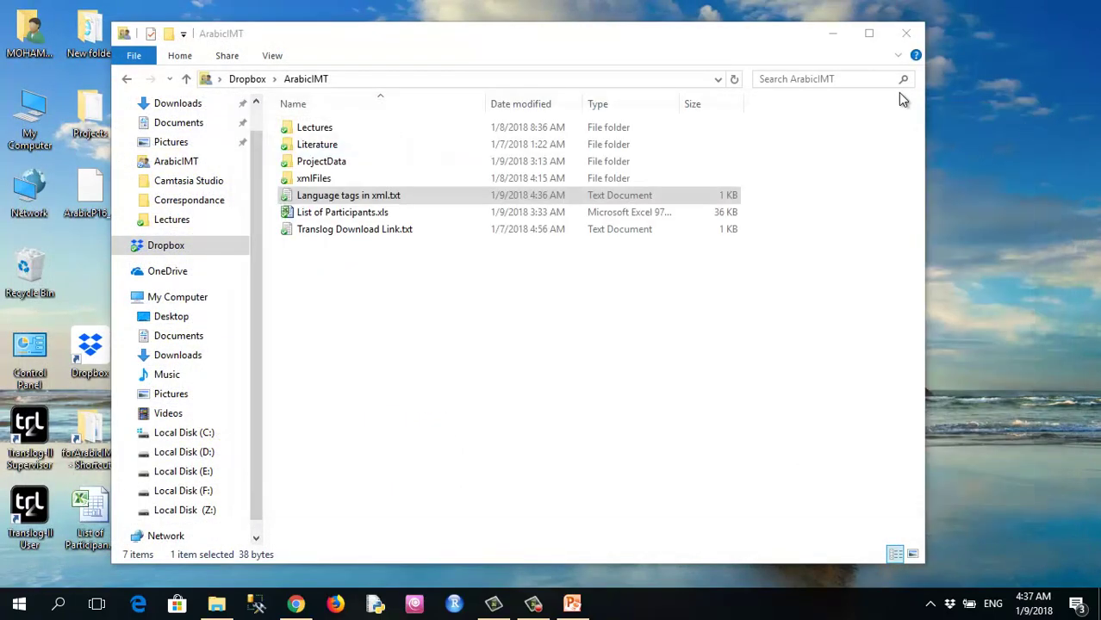
click(905, 33)
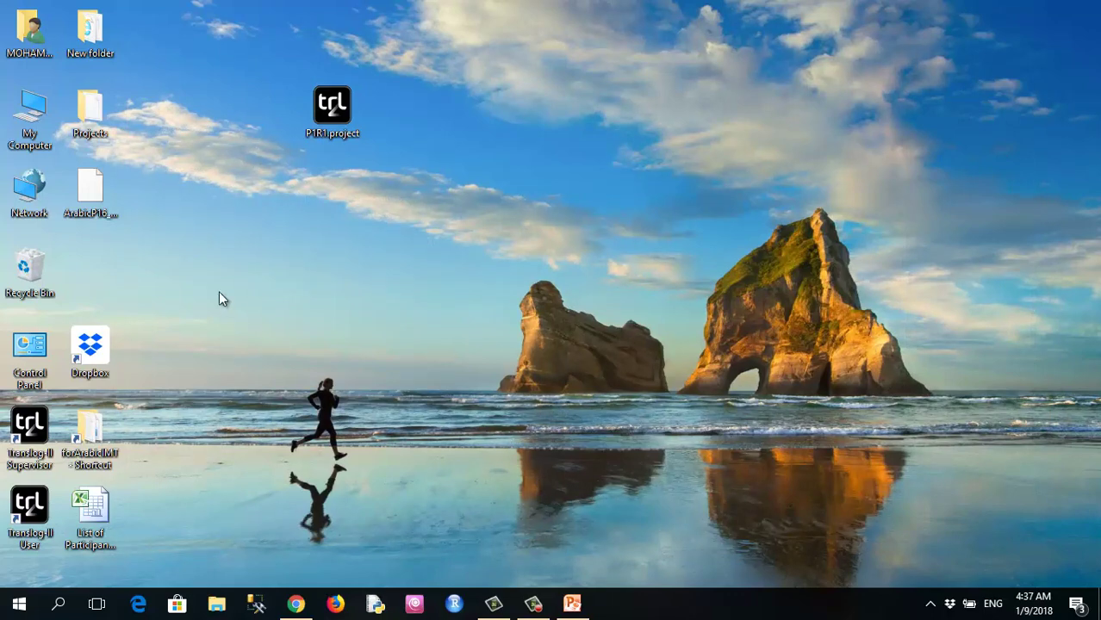
click(93, 192)
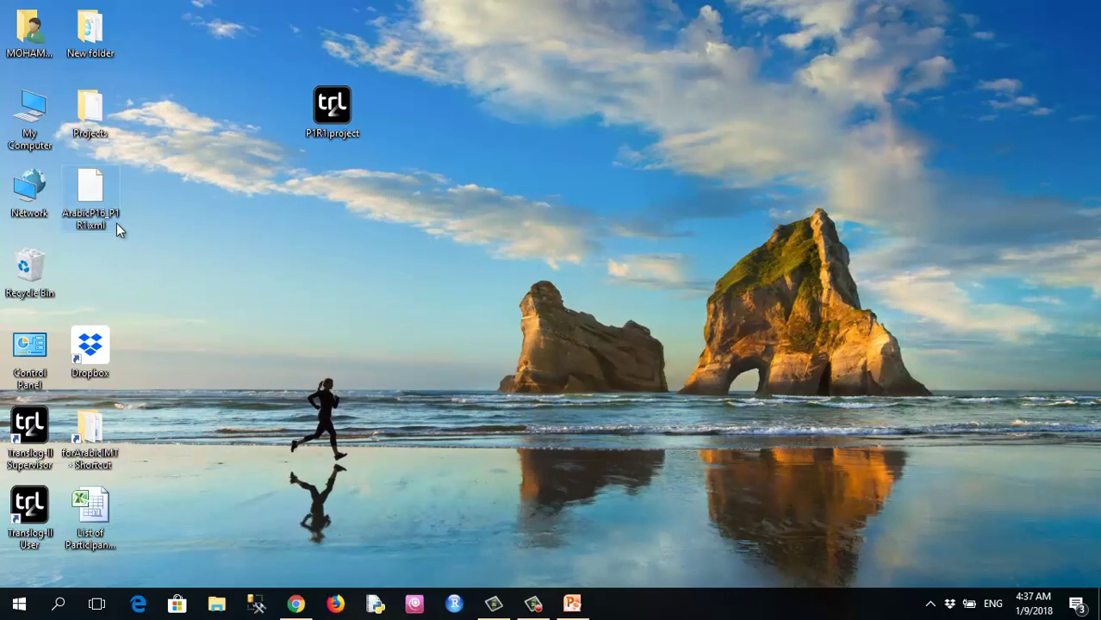
mouse_move(93, 191)
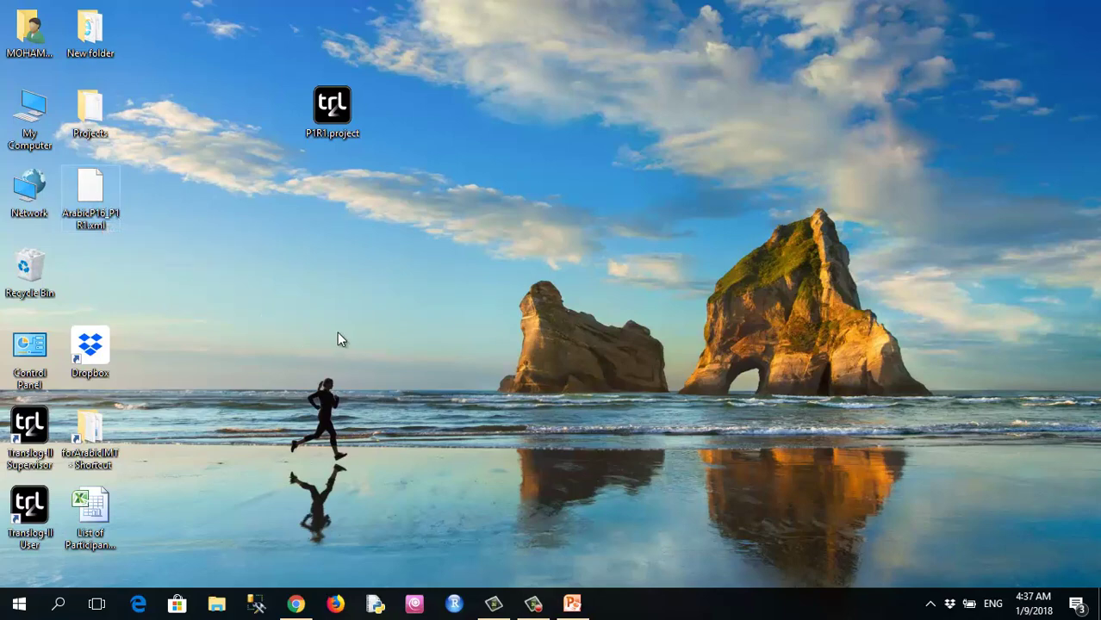
Step: Switch to Dropbox in Chrome, clear the P1R1.project selection and upload ArabicP16_P1R1.xml from the desktop to the ArabicP16 folder
click(296, 604)
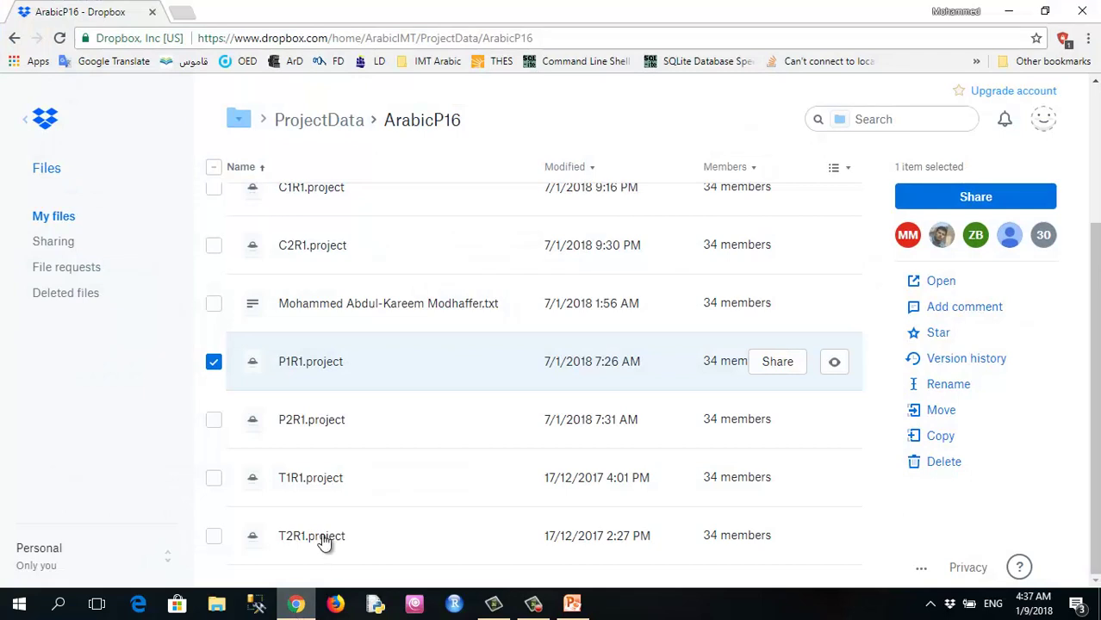
click(212, 365)
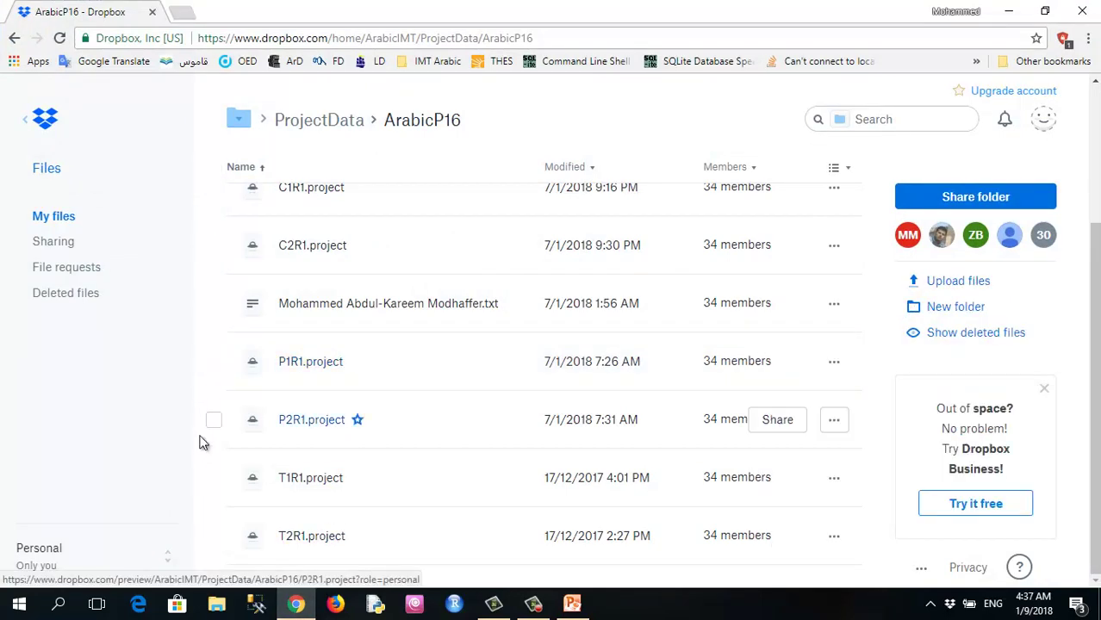
click(965, 286)
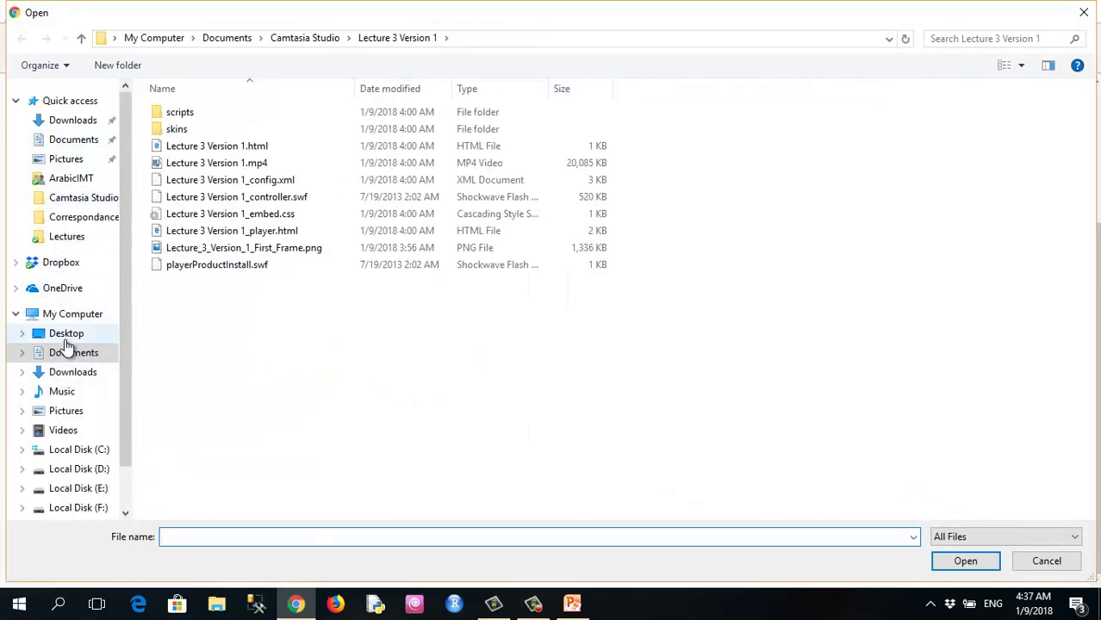
click(69, 338)
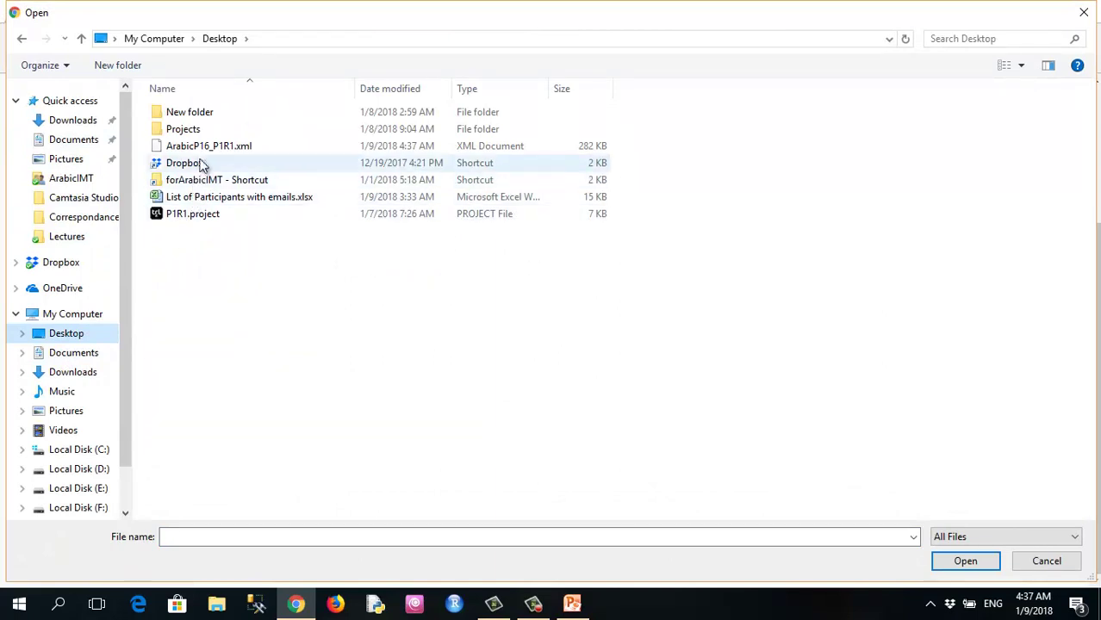
click(205, 151)
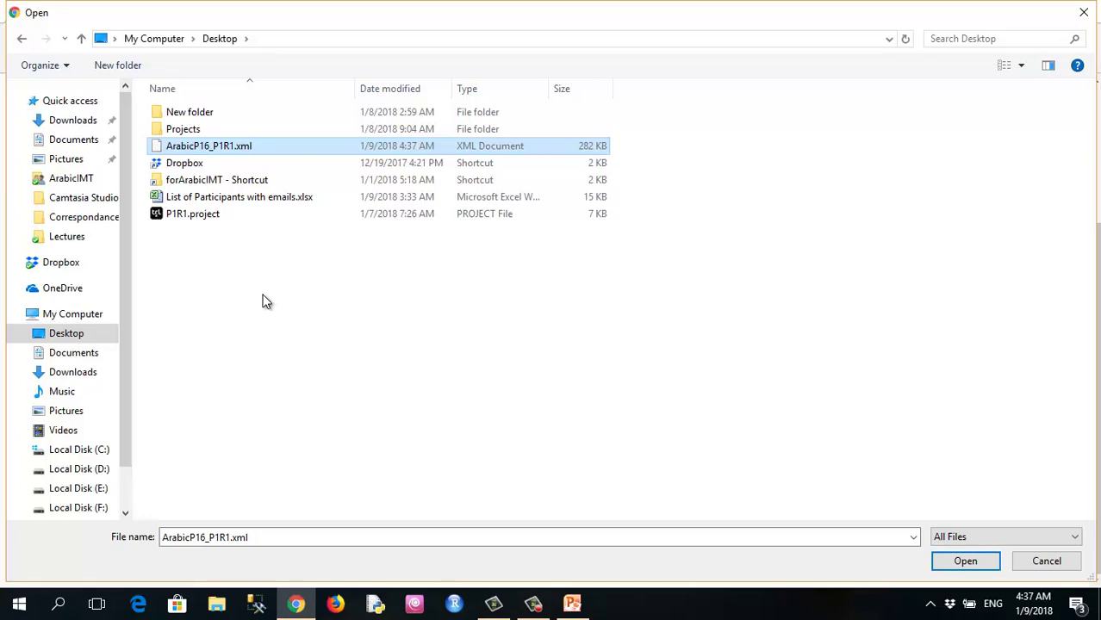
click(965, 562)
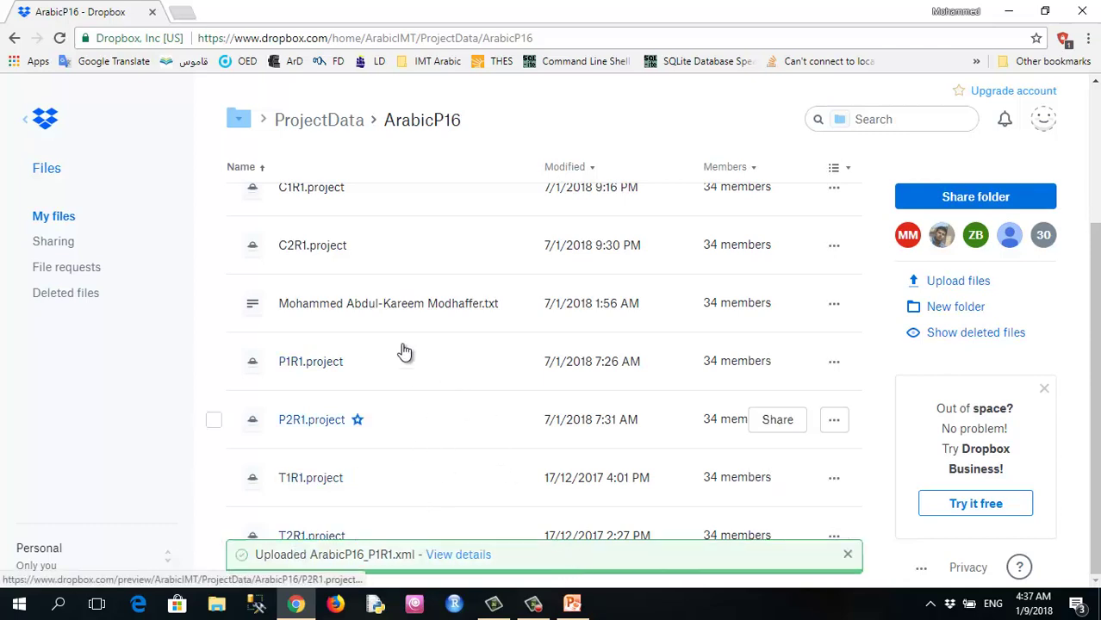
Step: Refresh the ArabicP16 folder, open the preview of the uploaded ArabicP16_P1R1.xml and examine its language tag and logged keystroke data
click(60, 39)
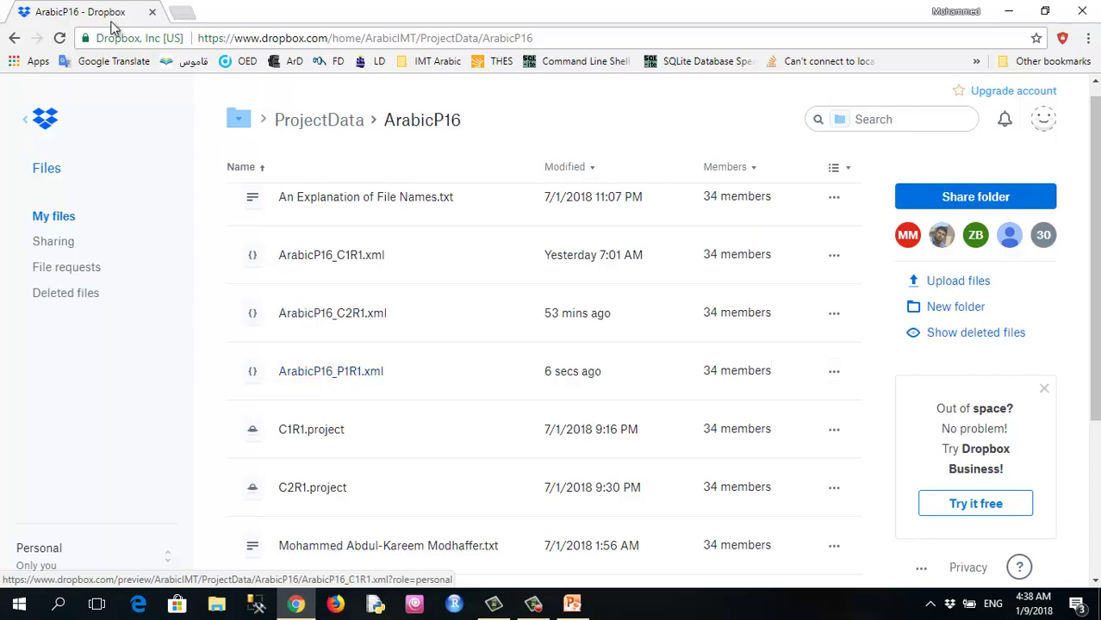
click(321, 372)
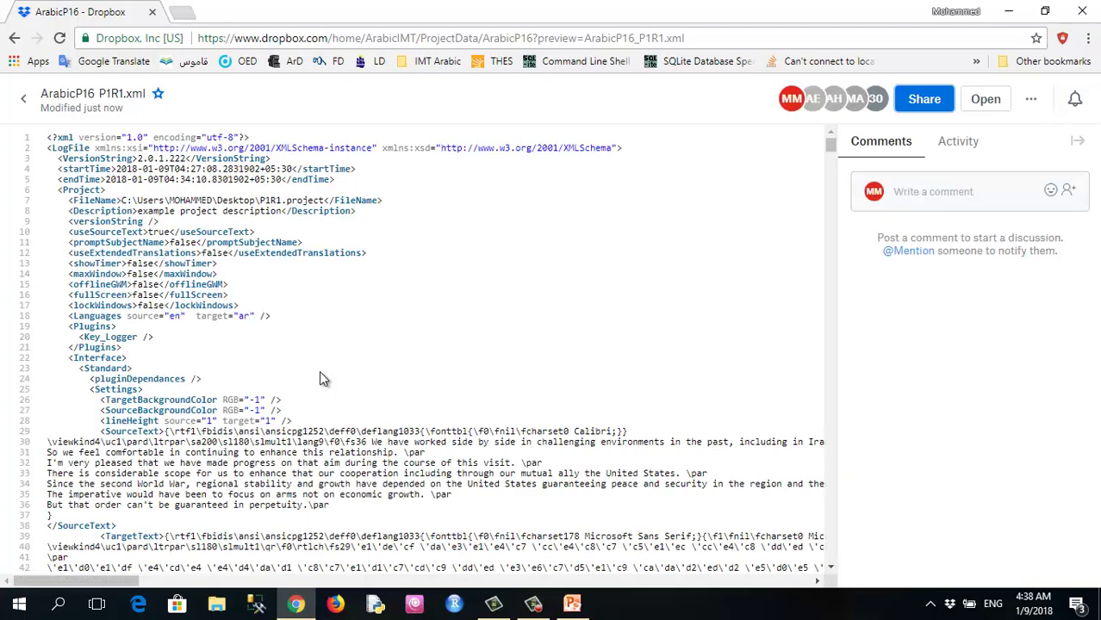
scroll(320, 372, down, 15)
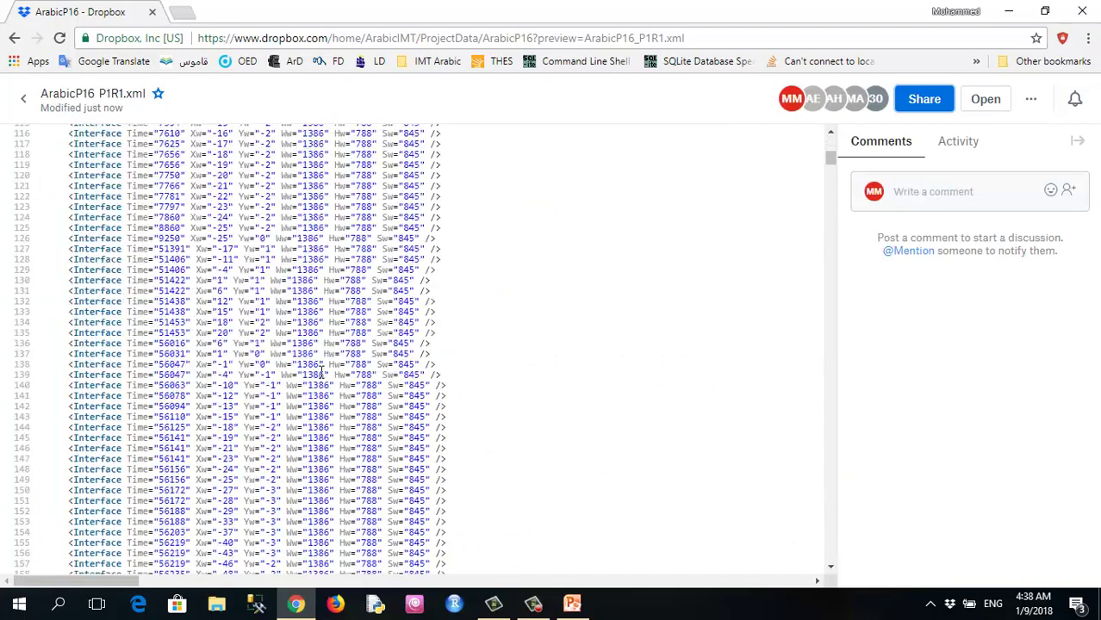
scroll(322, 372, down, 18)
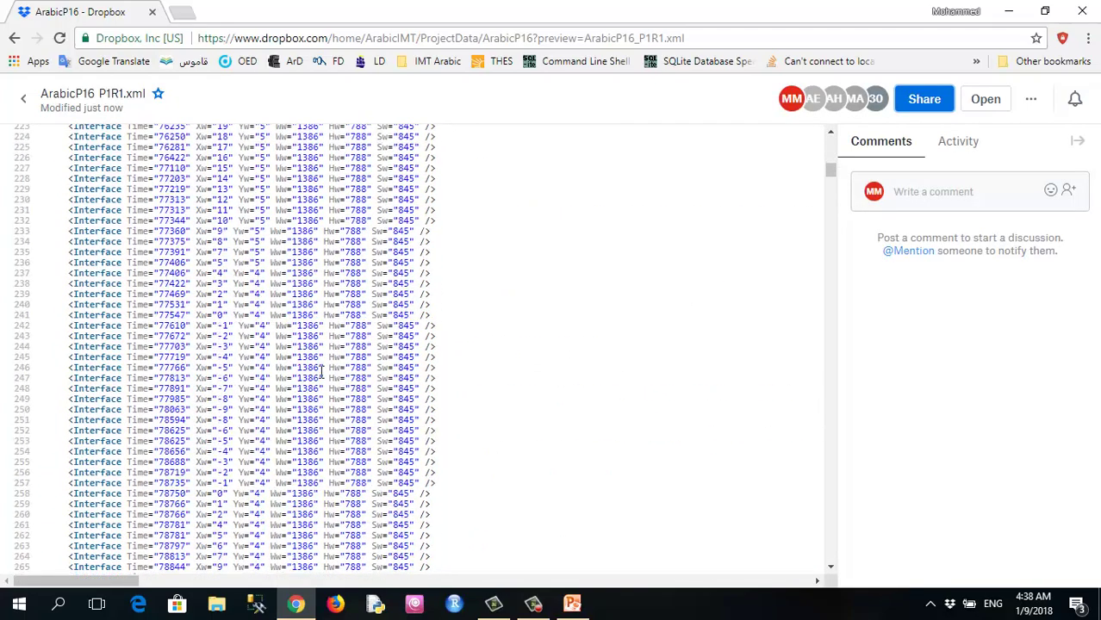
scroll(322, 372, down, 20)
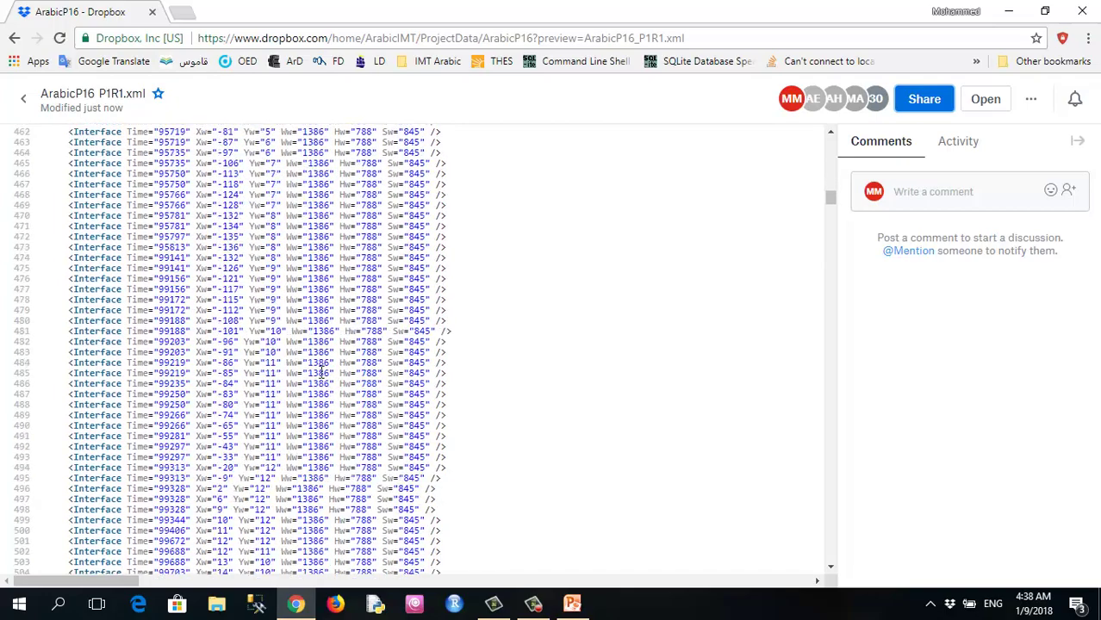
scroll(320, 372, down, 20)
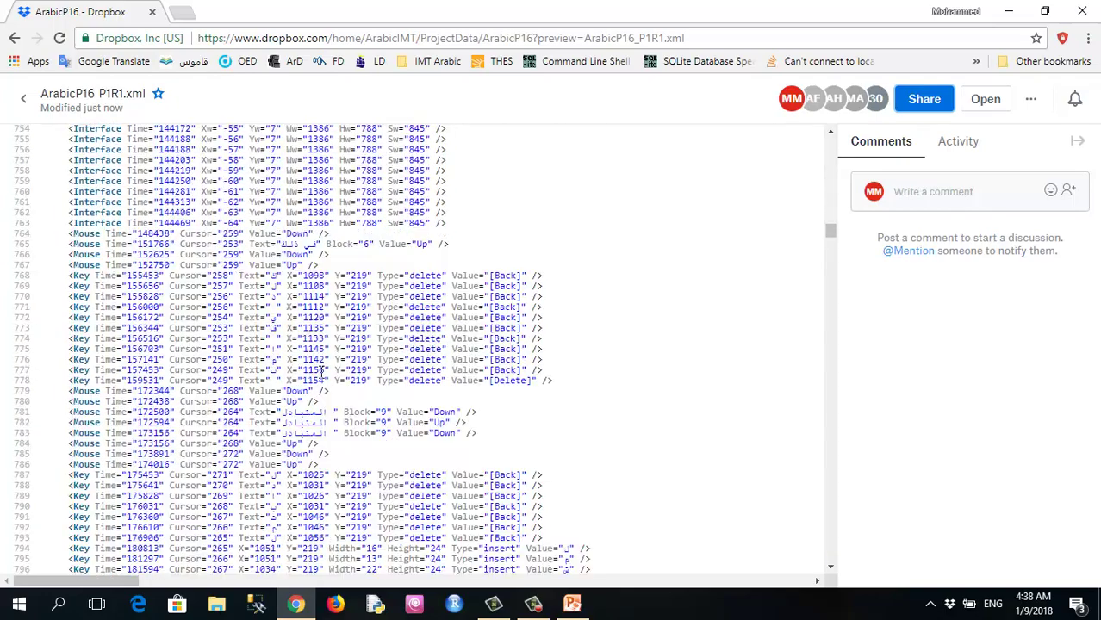
scroll(320, 372, down, 20)
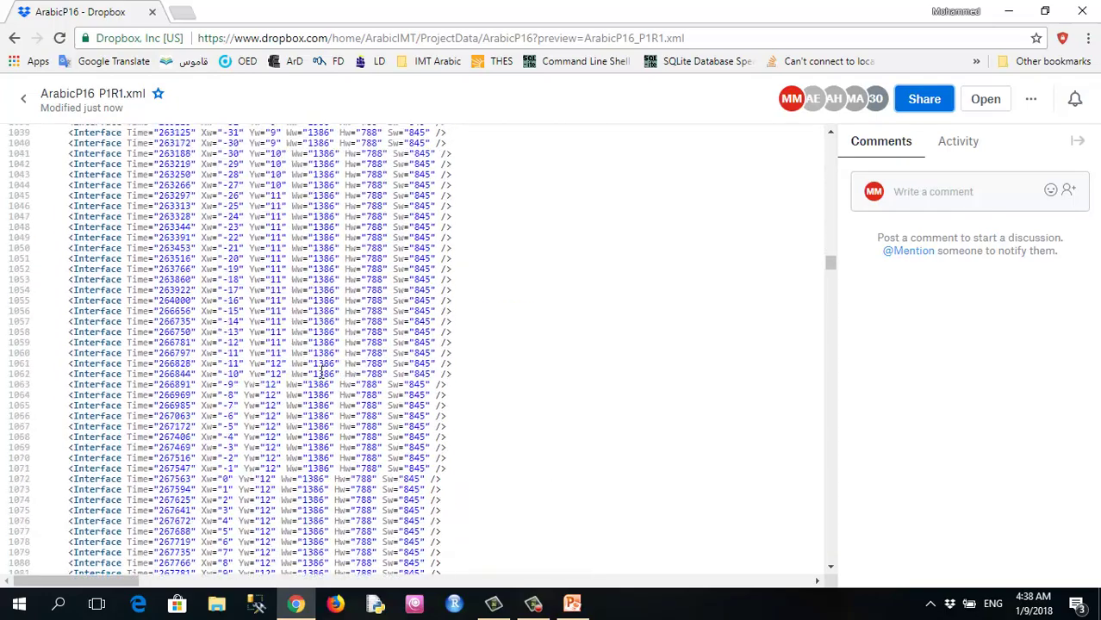
scroll(320, 372, down, 20)
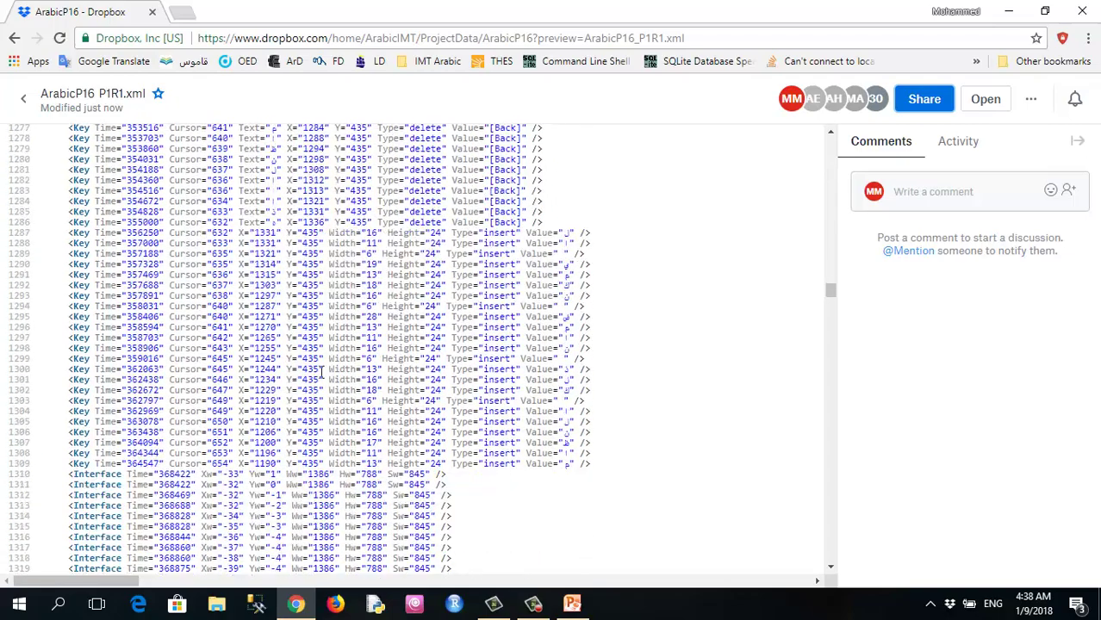
scroll(321, 376, down, 15)
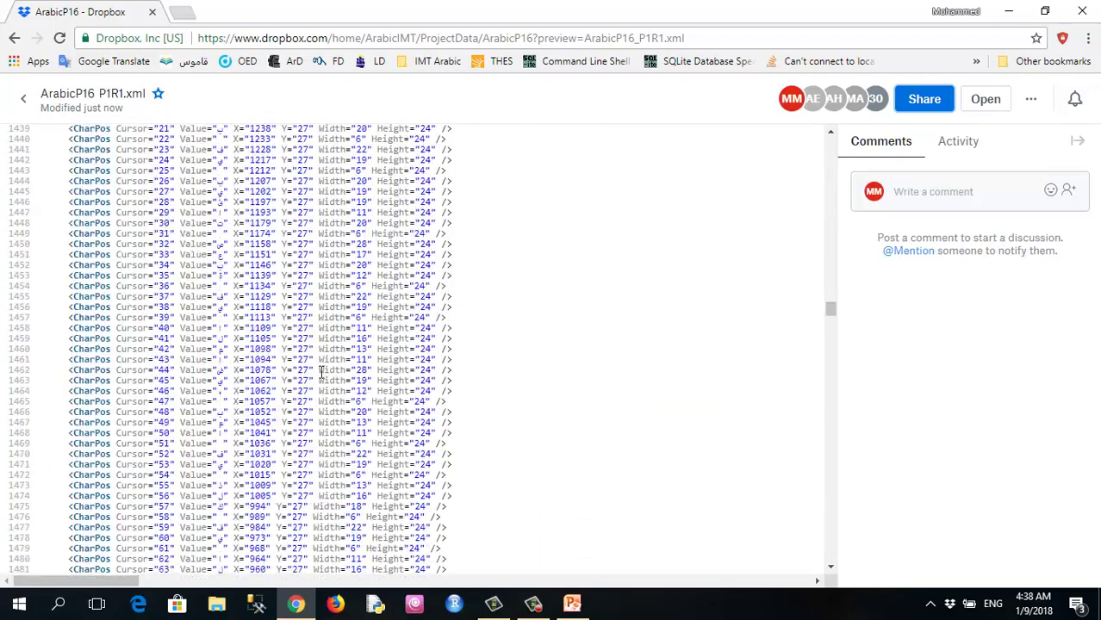
scroll(321, 372, down, 7)
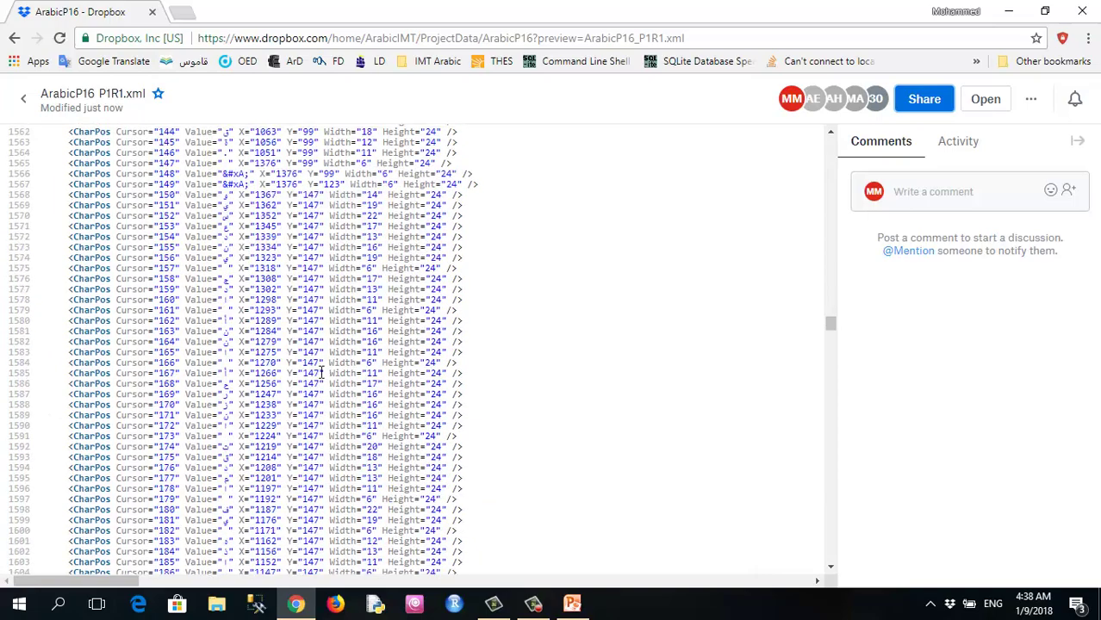
scroll(320, 372, down, 8)
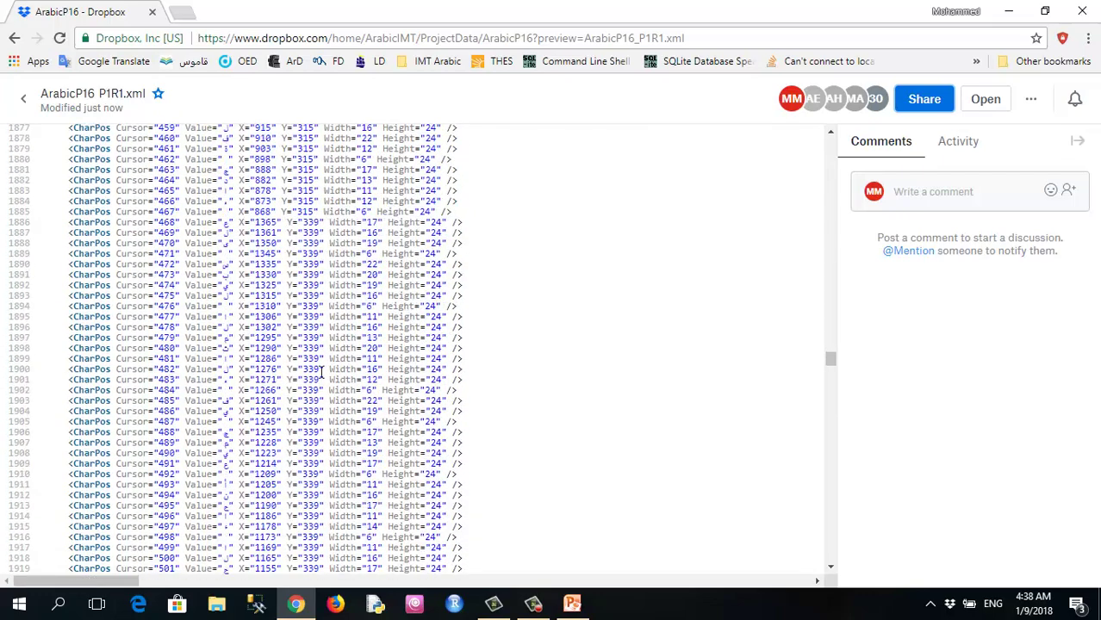
scroll(320, 372, down, 5)
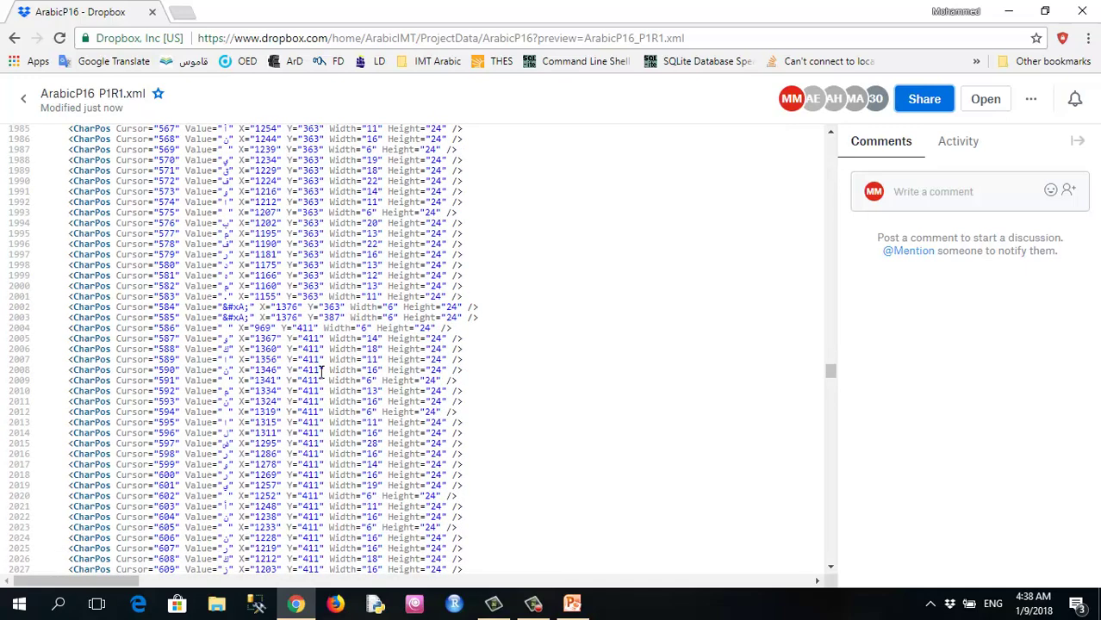
scroll(320, 372, down, 4)
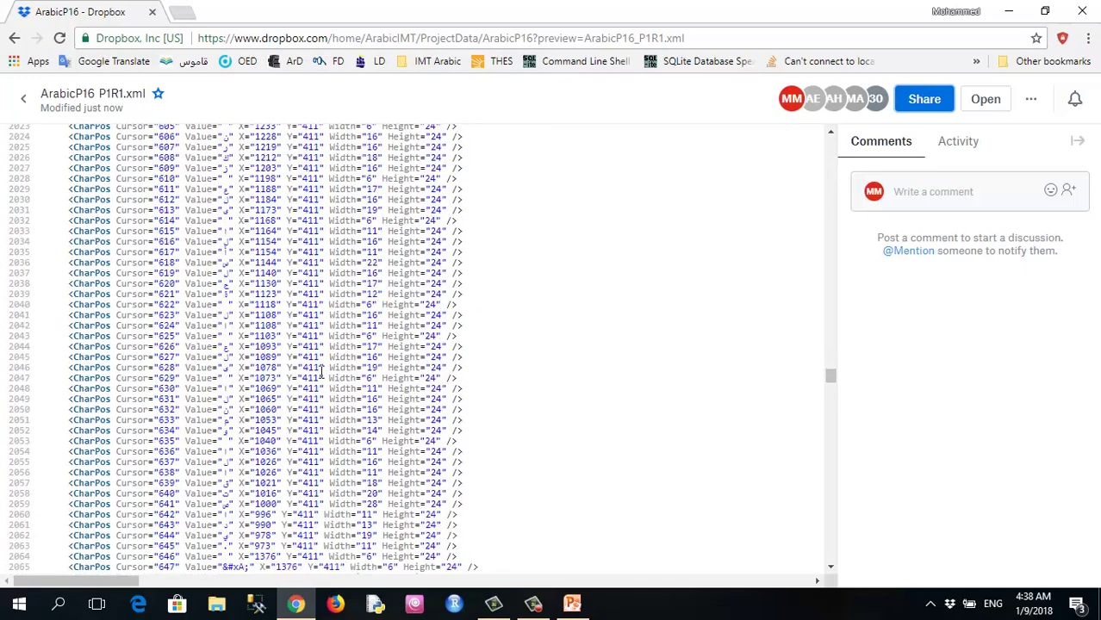